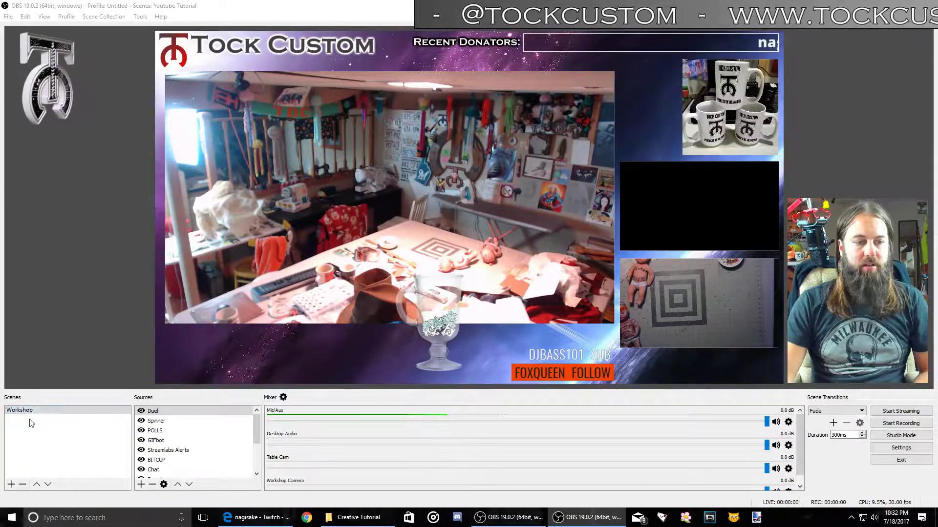
# Create a new scene named Table and add the existing Overlay 1 image source to it
pyautogui.click(10, 484)
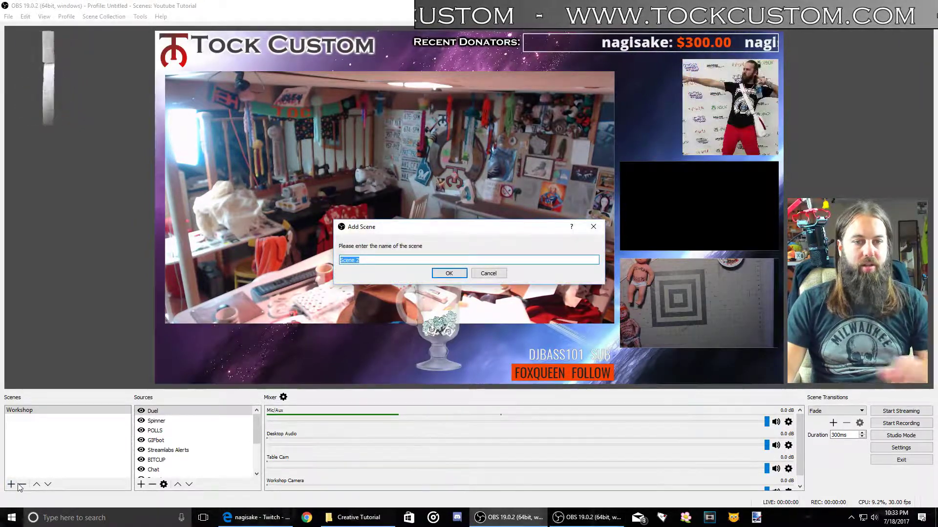
pyautogui.write('Table')
pyautogui.press('Return')
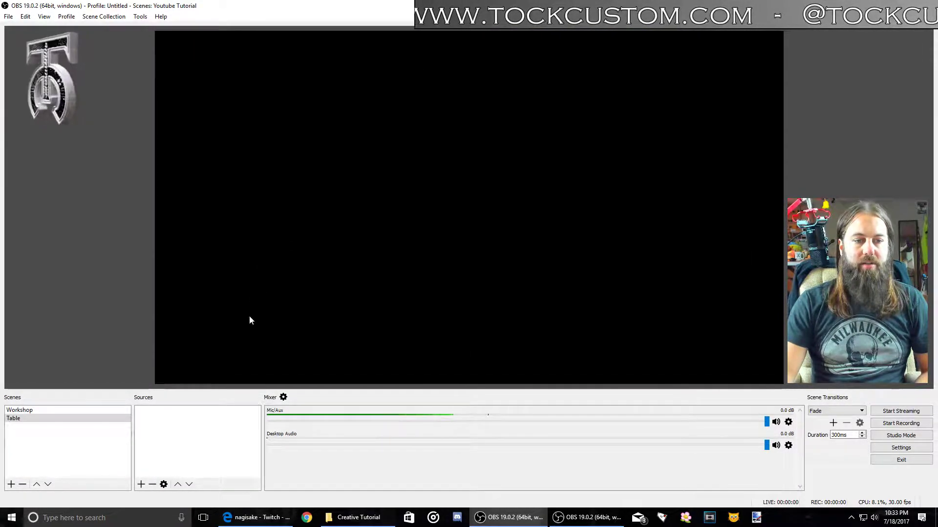
pyautogui.click(141, 484)
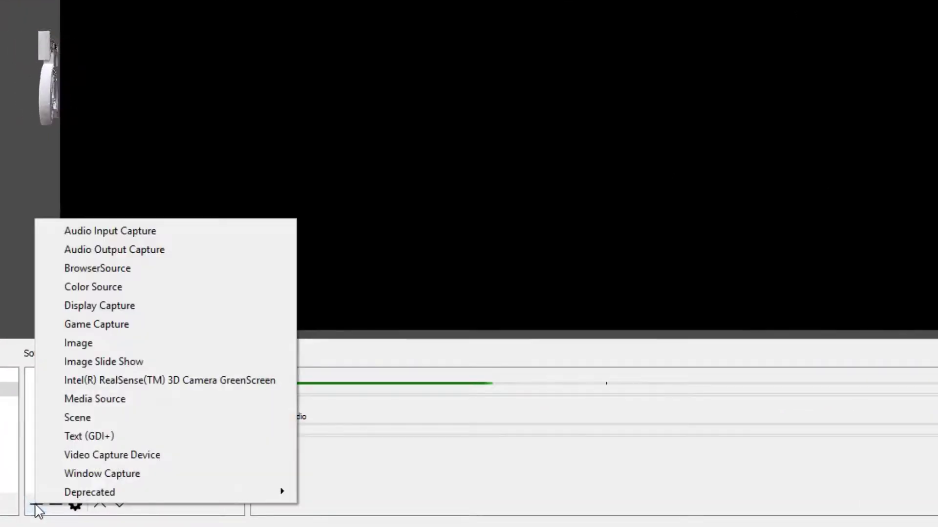
pyautogui.click(97, 343)
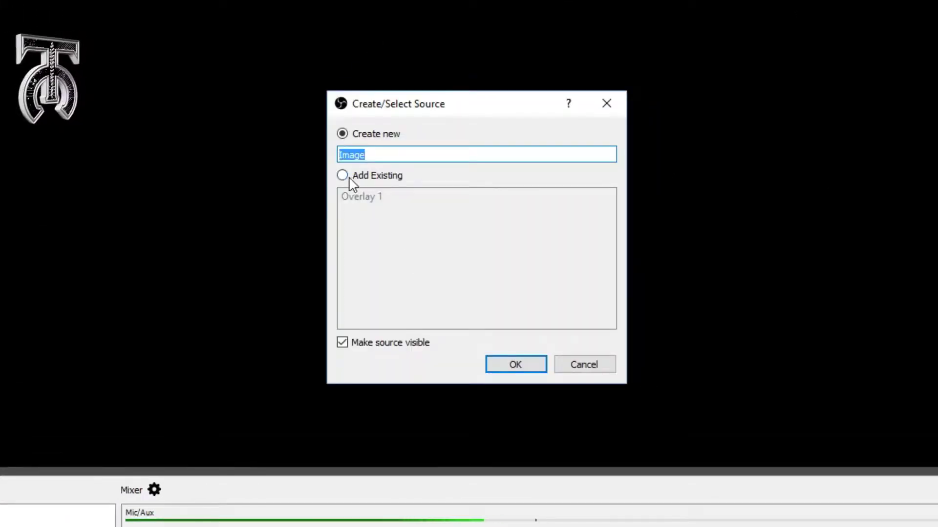
pyautogui.click(344, 177)
pyautogui.click(370, 198)
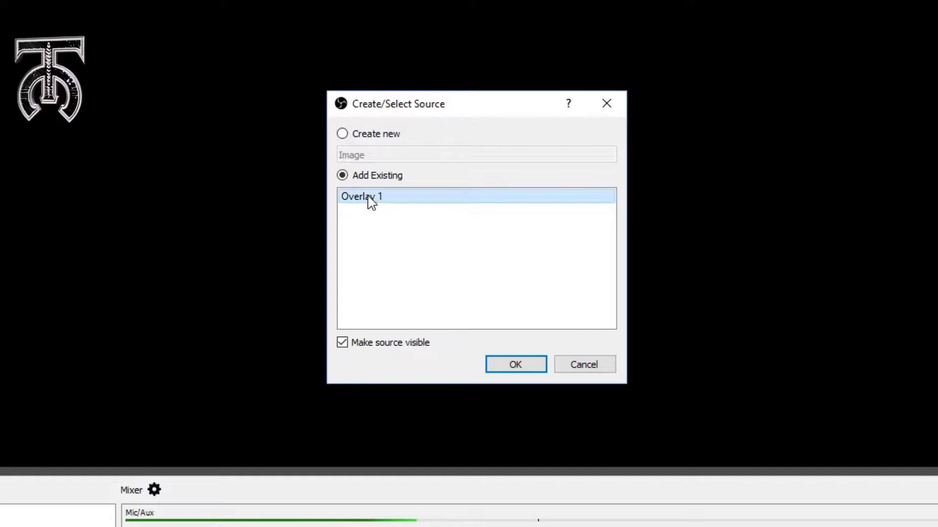
pyautogui.click(516, 364)
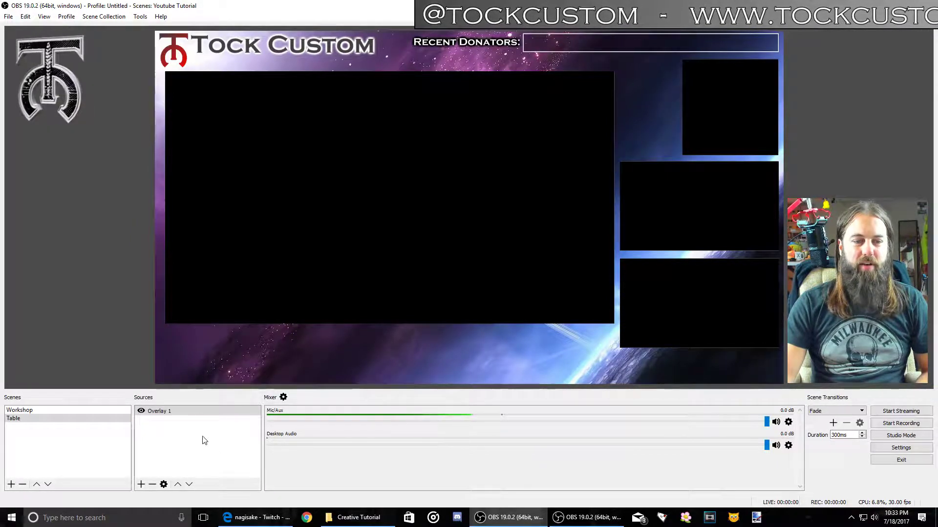
# Delete that Table scene and recreate Table as a duplicate of the Workshop scene
pyautogui.click(153, 485)
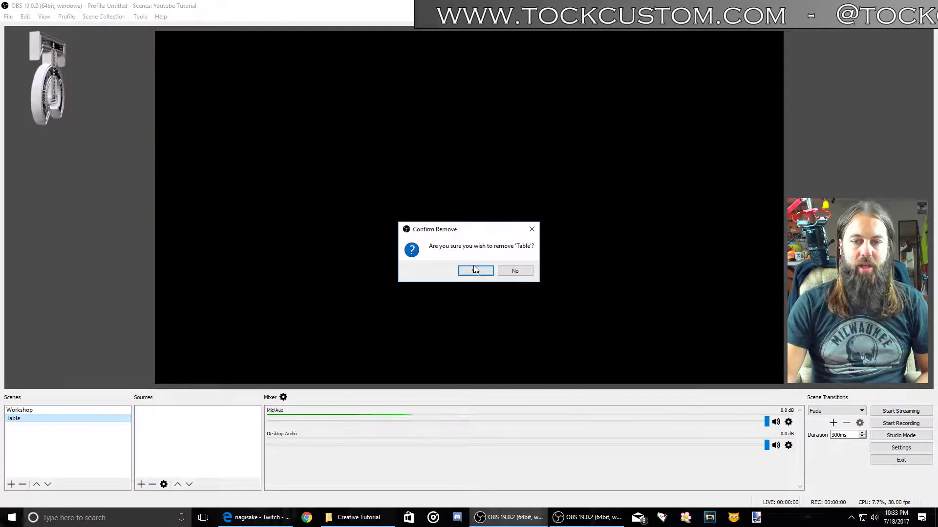
pyautogui.press('Return')
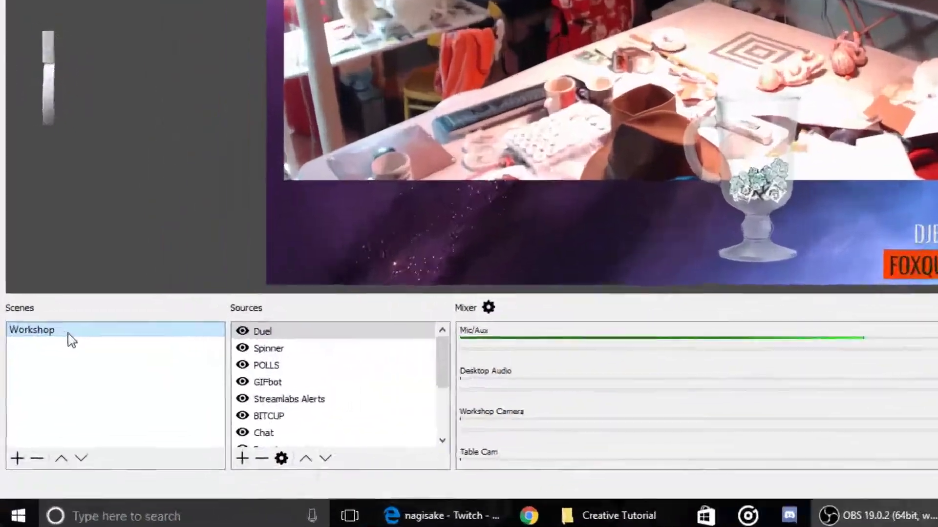
pyautogui.rightClick(43, 413)
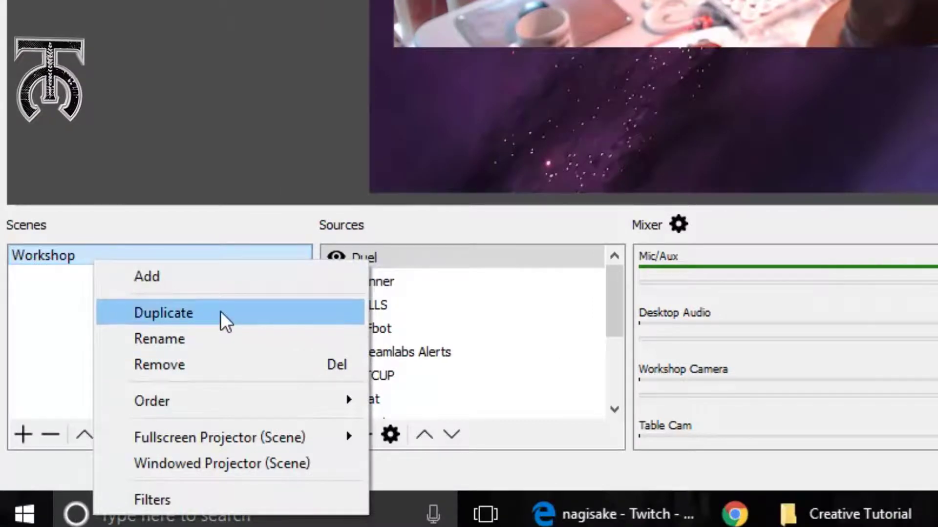
pyautogui.click(220, 311)
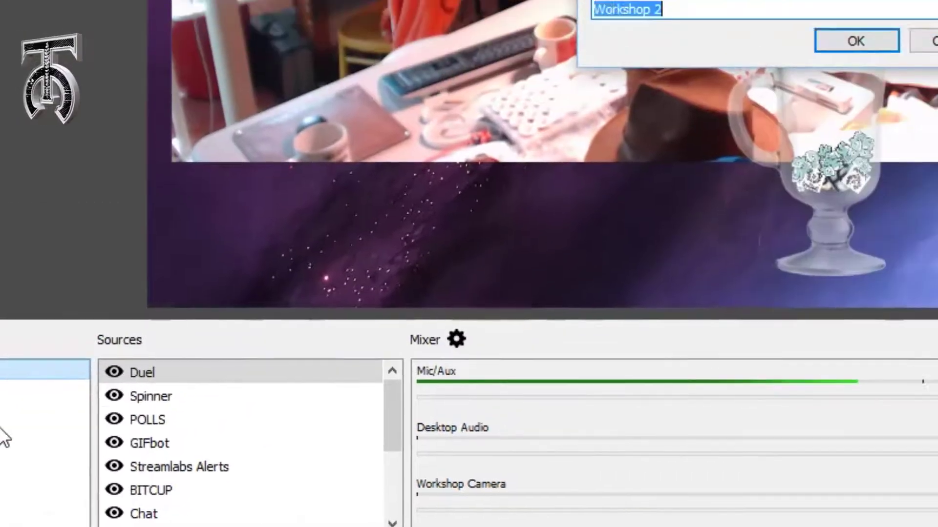
pyautogui.write('Tabl')
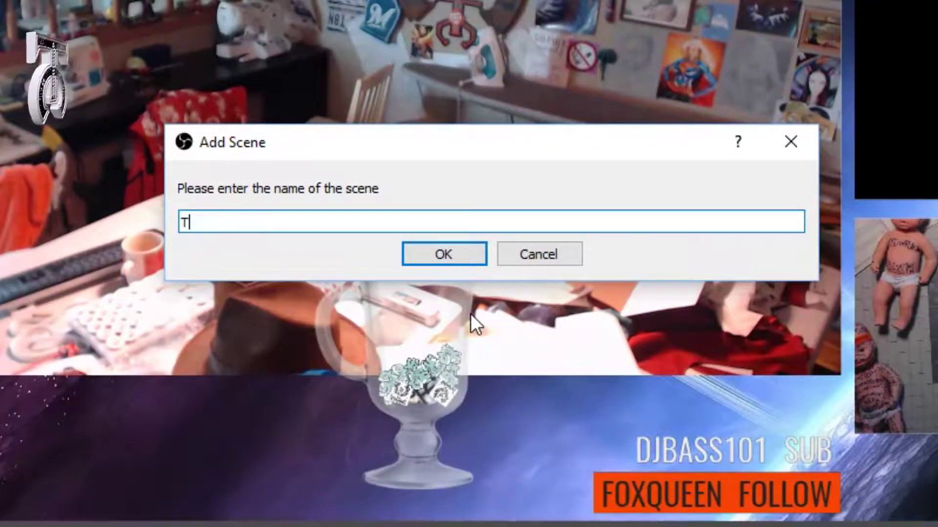
pyautogui.write('e')
pyautogui.press('Return')
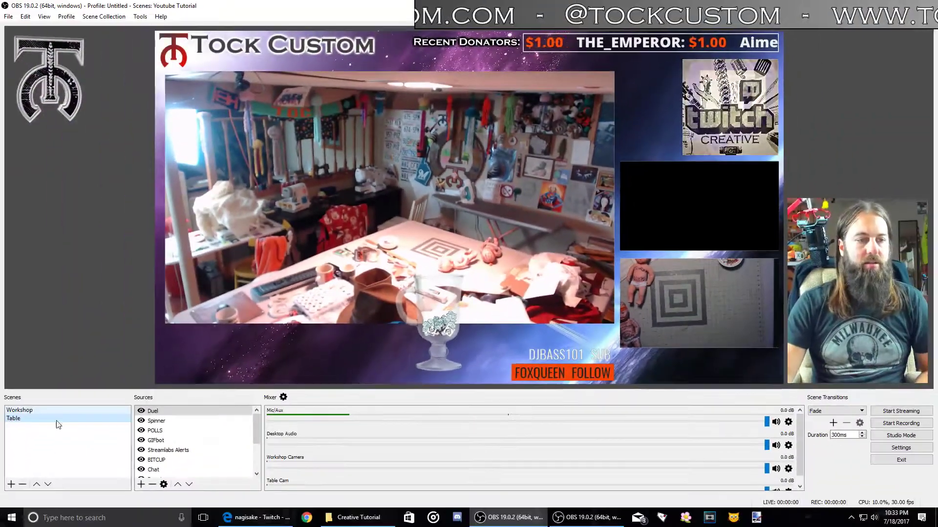
pyautogui.click(40, 411)
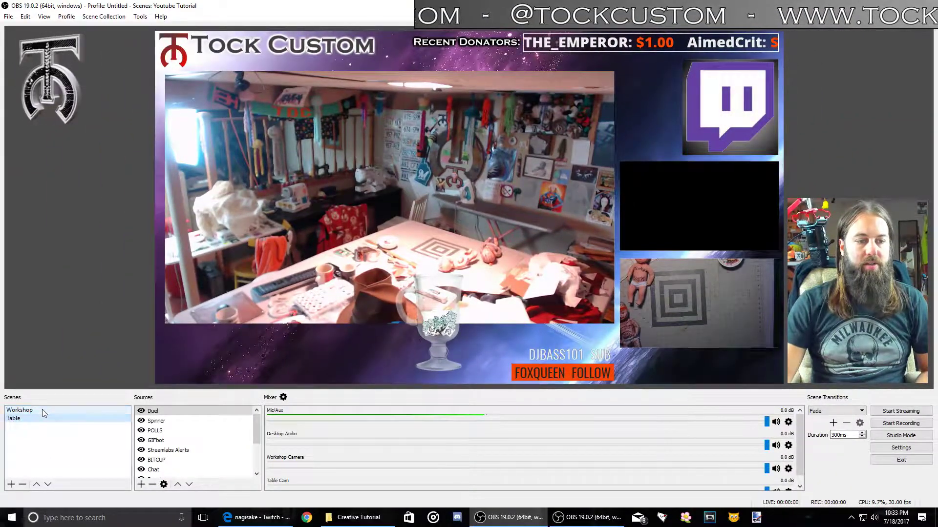
pyautogui.click(42, 420)
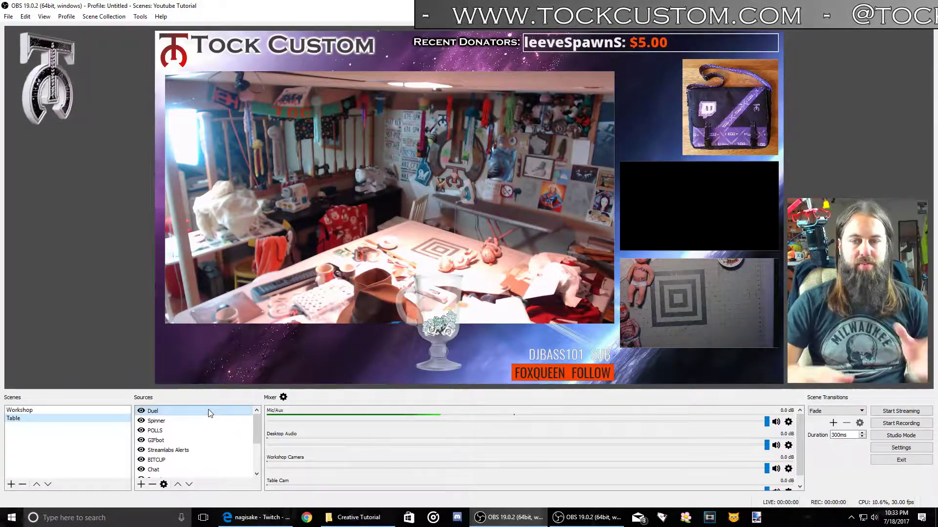
pyautogui.scroll(-2, 191, 439)
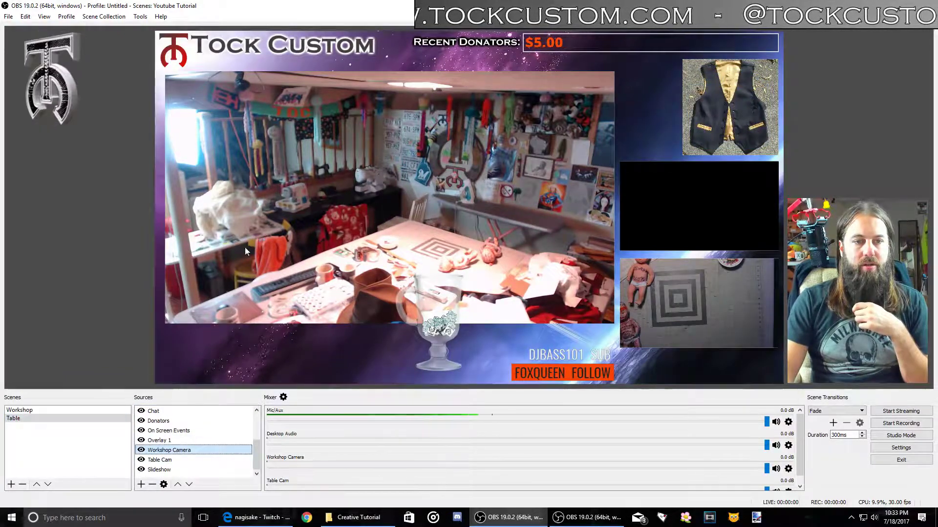
# Unlock the preview, shrink Workshop Camera into the lower-right inset, and enlarge Table Cam to fill the frame
pyautogui.rightClick(244, 224)
pyautogui.click(275, 241)
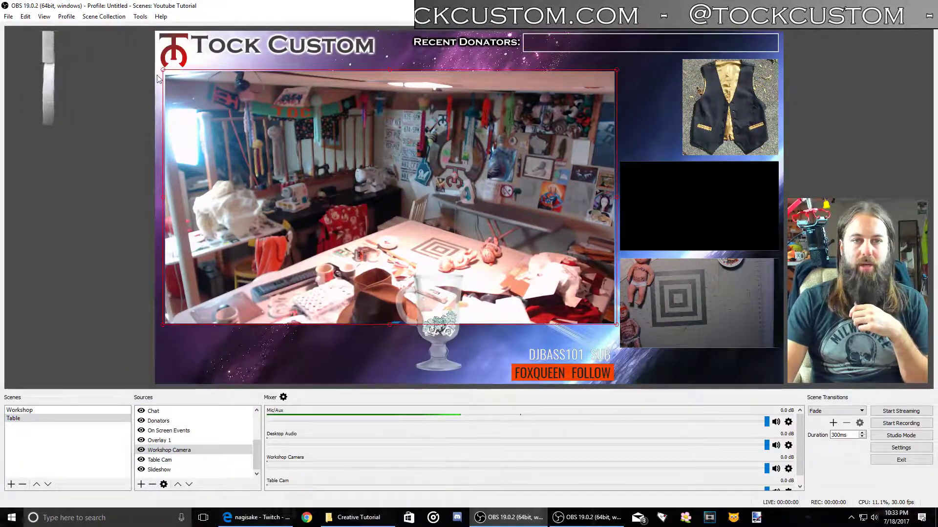
pyautogui.moveTo(163, 71); pyautogui.dragTo(614, 319)
pyautogui.click(166, 460)
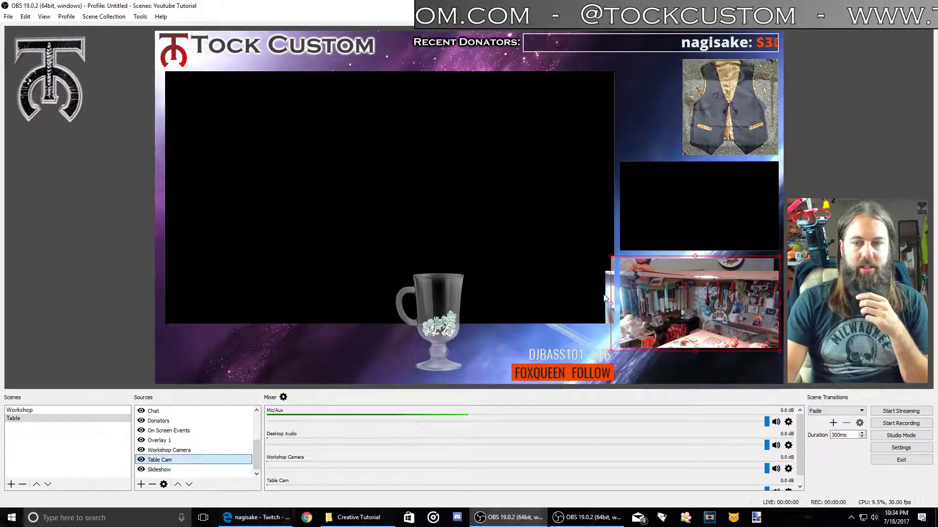
pyautogui.moveTo(721, 292); pyautogui.dragTo(274, 105)
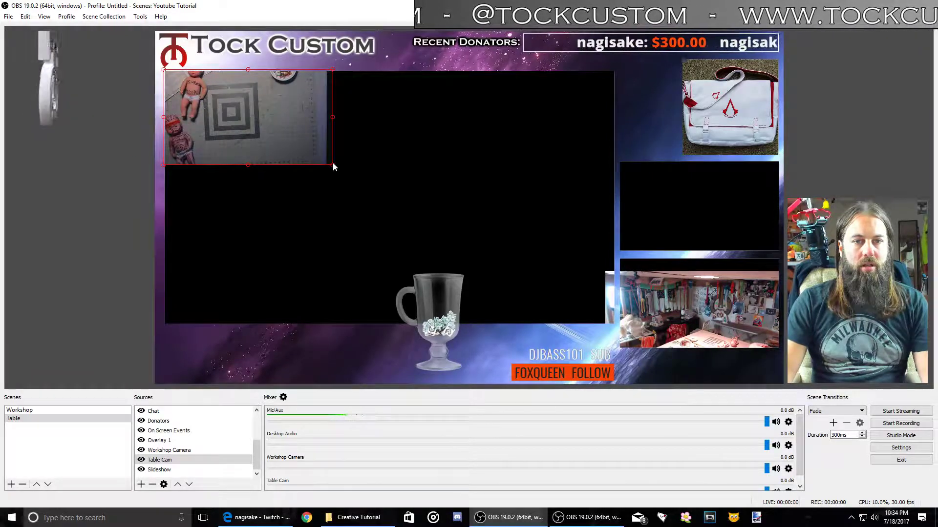
pyautogui.moveTo(332, 164); pyautogui.dragTo(616, 327)
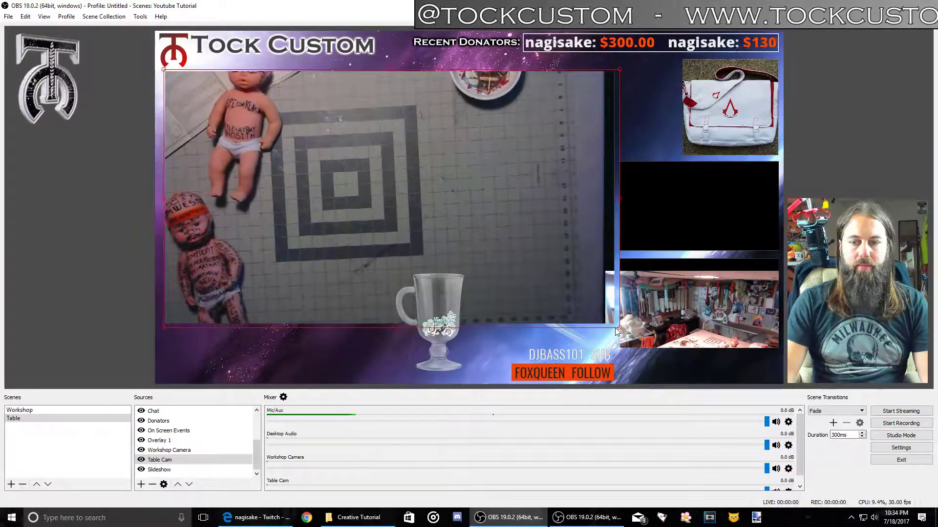
# Fine-tune Workshop Camera's position and crop inside the inset, then return to the Workshop scene
pyautogui.click(168, 450)
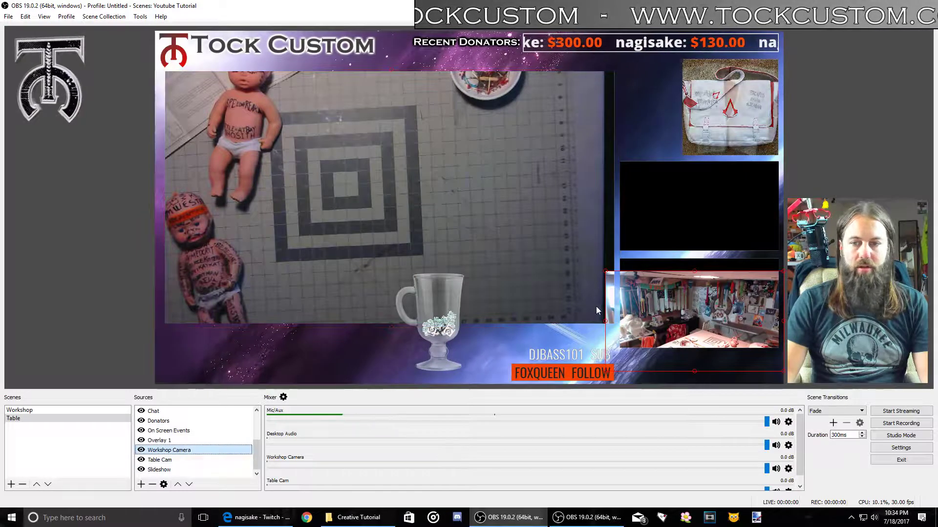
pyautogui.moveTo(654, 310); pyautogui.dragTo(667, 296)
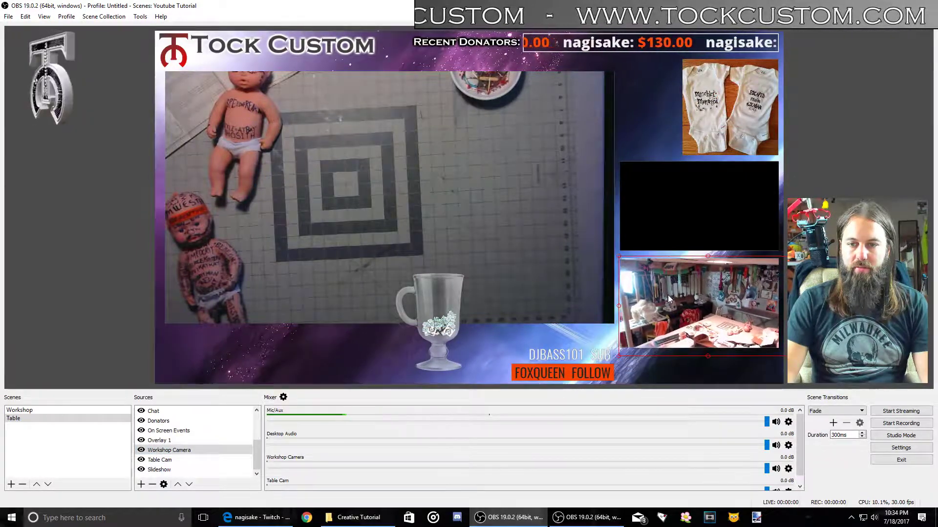
pyautogui.moveTo(784, 356); pyautogui.dragTo(782, 350)
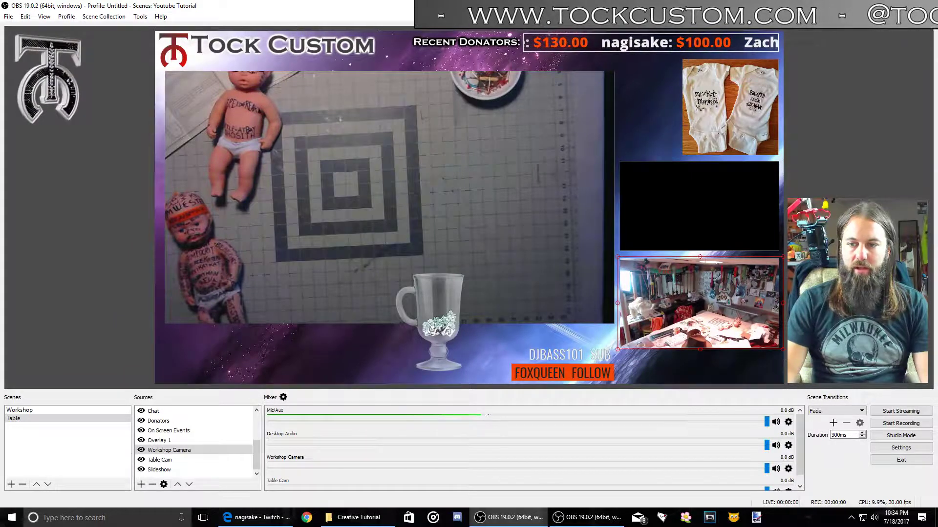
pyautogui.press('Escape')
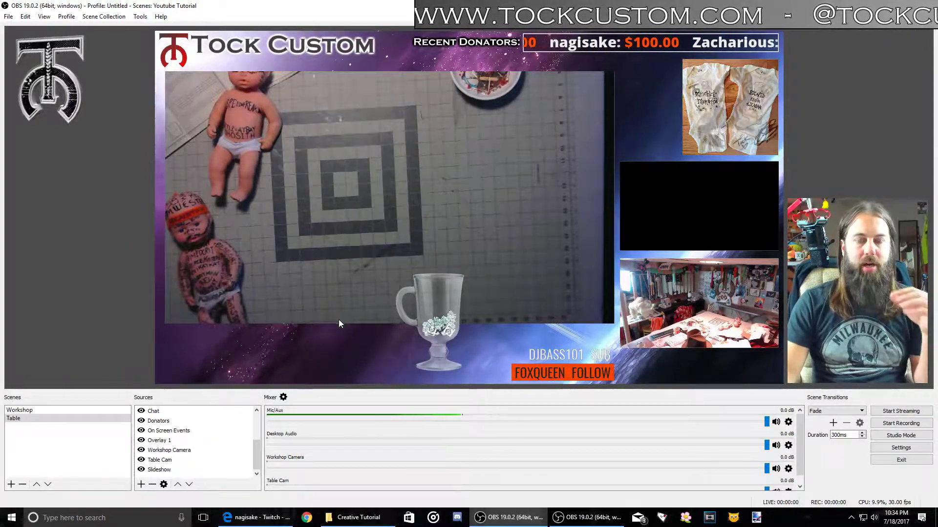
pyautogui.click(33, 411)
pyautogui.rightClick(135, 248)
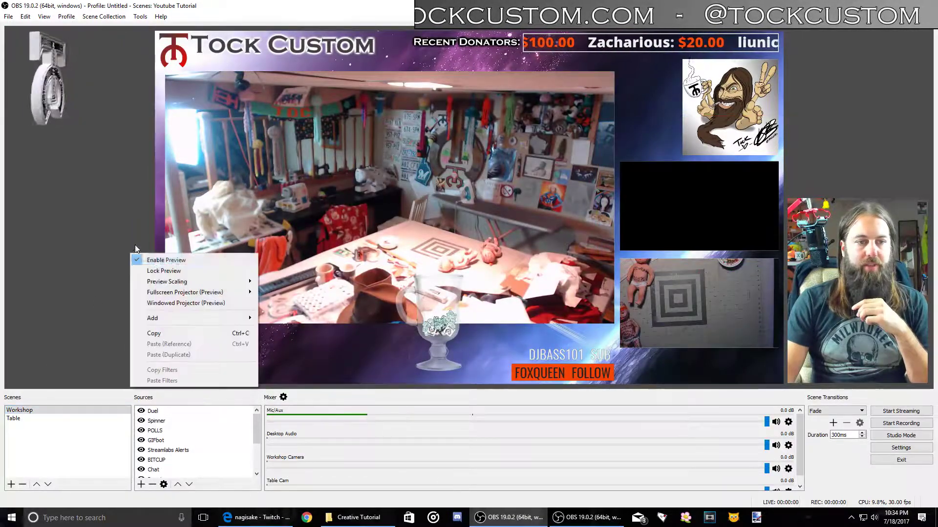
pyautogui.click(69, 389)
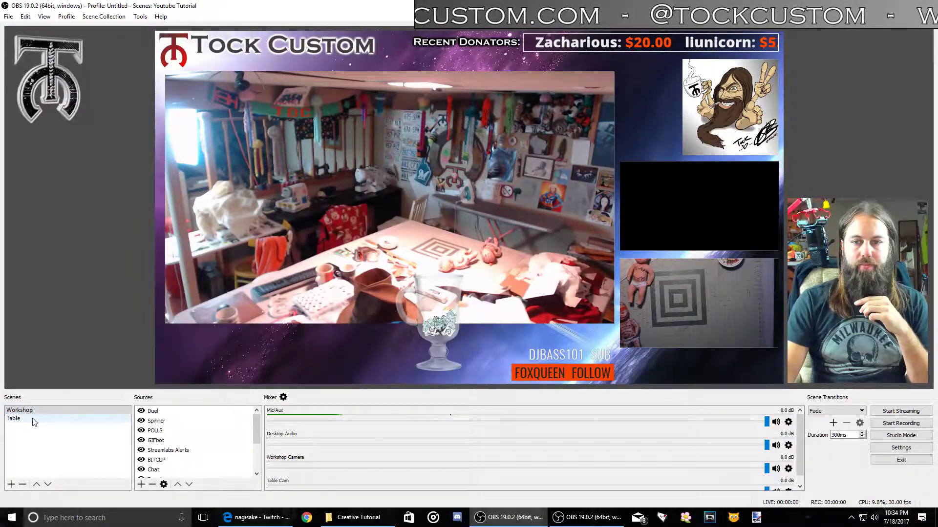
pyautogui.click(33, 420)
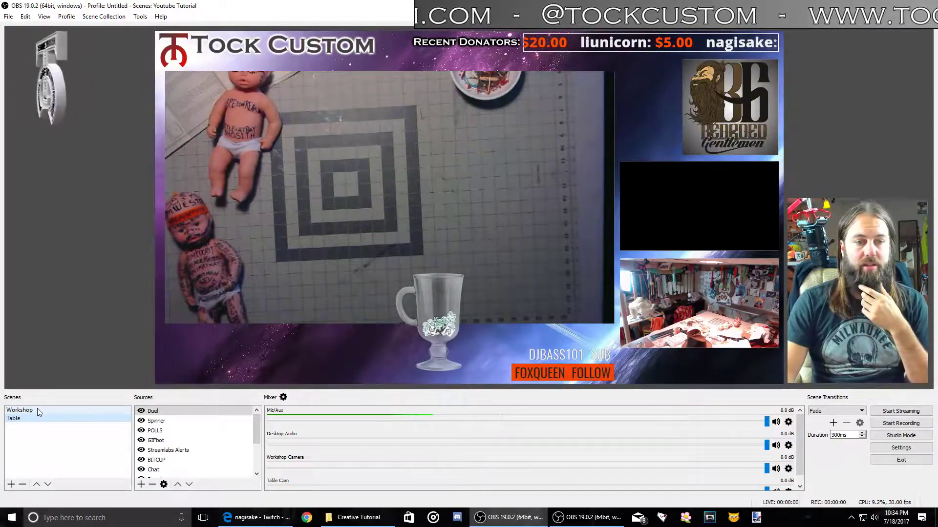
pyautogui.click(39, 411)
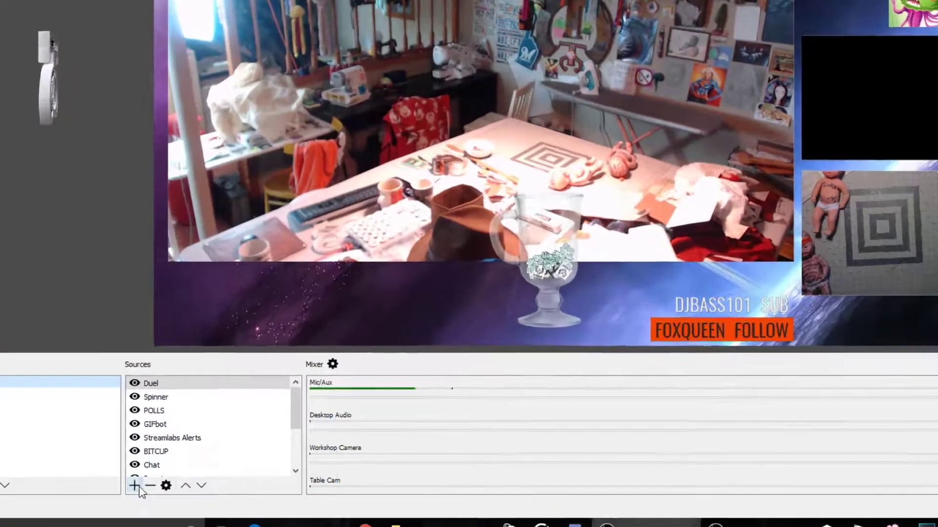
pyautogui.click(140, 483)
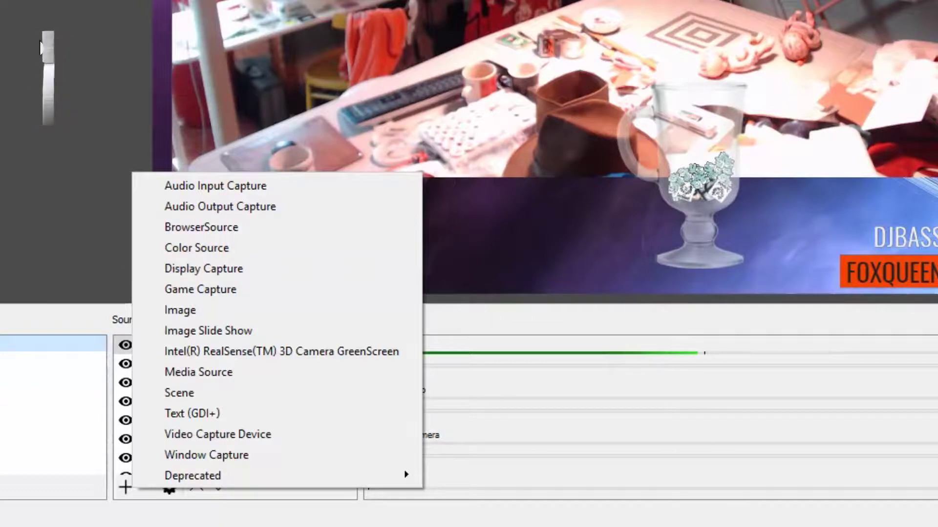
pyautogui.press('Escape')
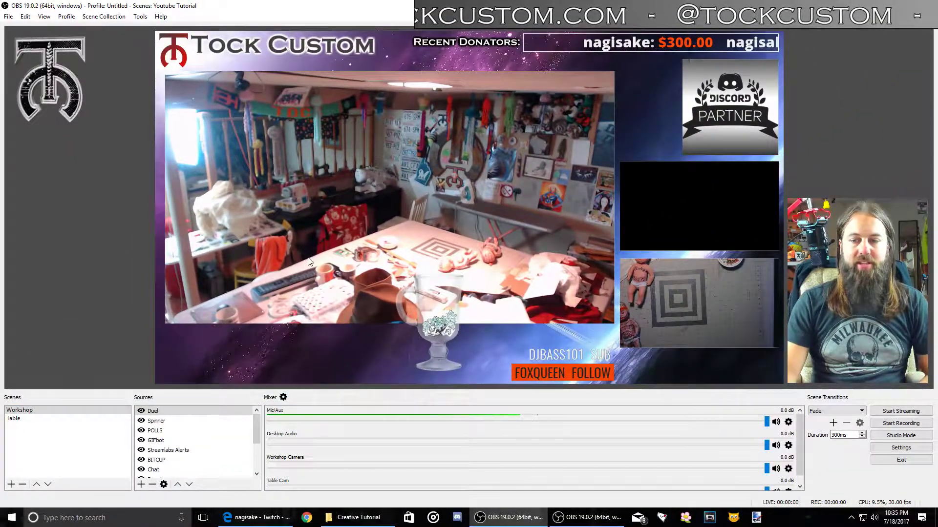
pyautogui.click(23, 419)
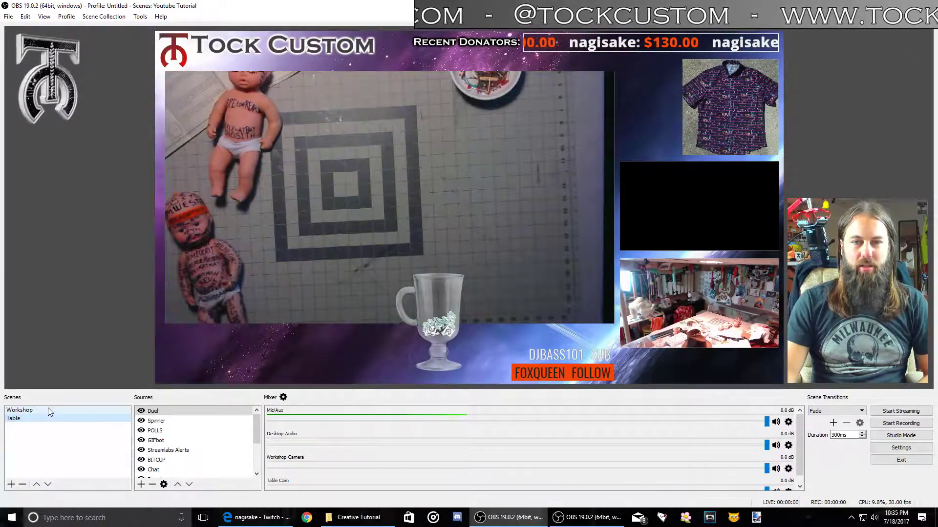
pyautogui.click(48, 409)
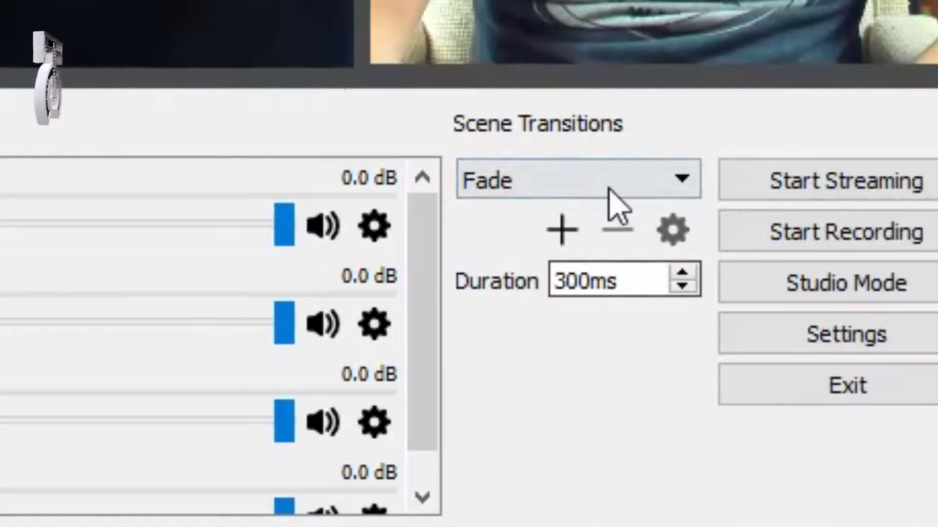
# Keep Fade as the transition, raise its duration to 2000ms, and test it between Table and Workshop
pyautogui.click(609, 188)
pyautogui.click(579, 197)
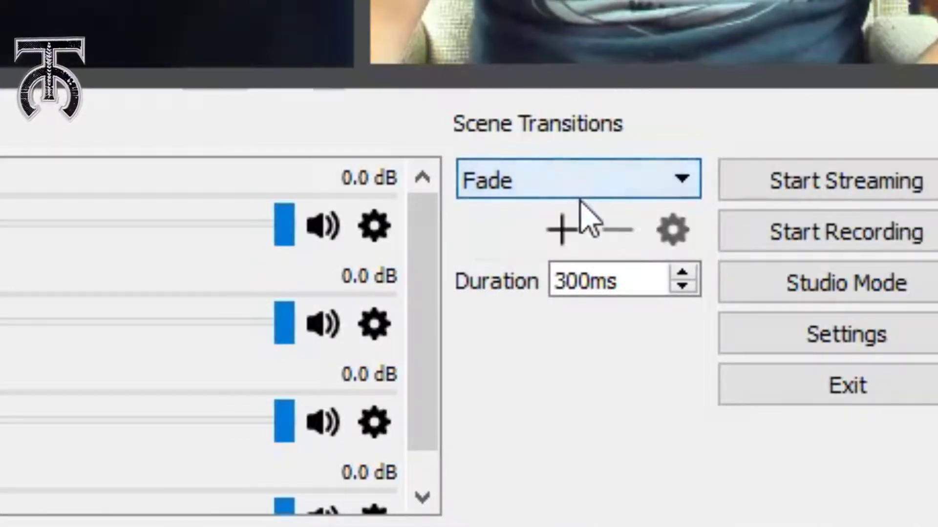
pyautogui.click(681, 272)
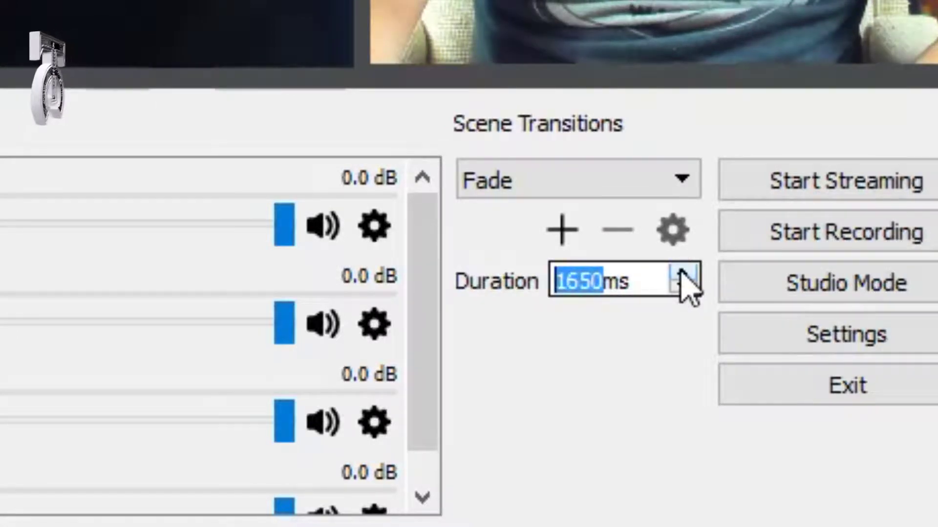
pyautogui.click(682, 274)
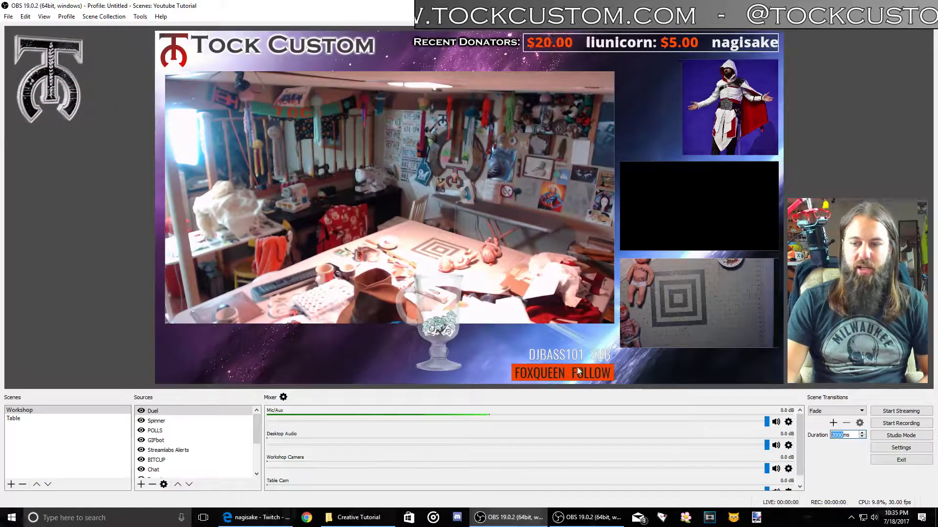
pyautogui.click(29, 419)
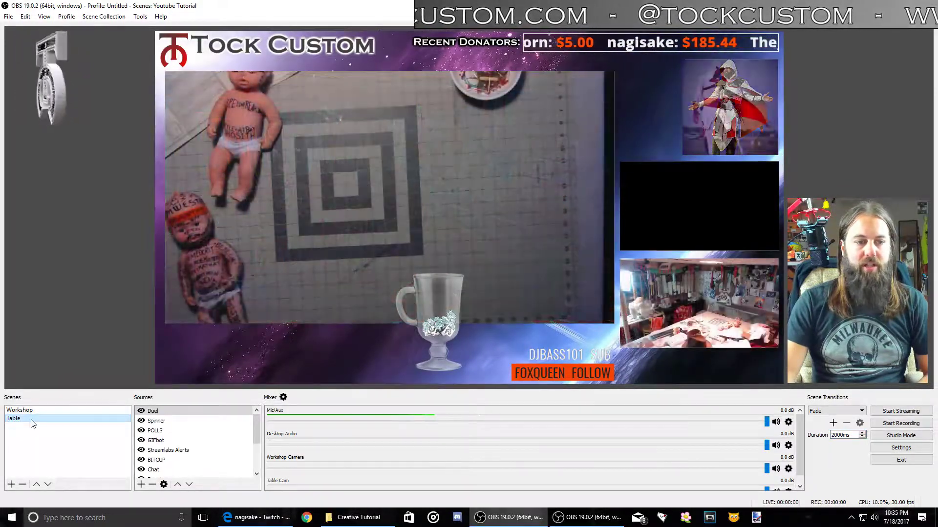
pyautogui.click(31, 410)
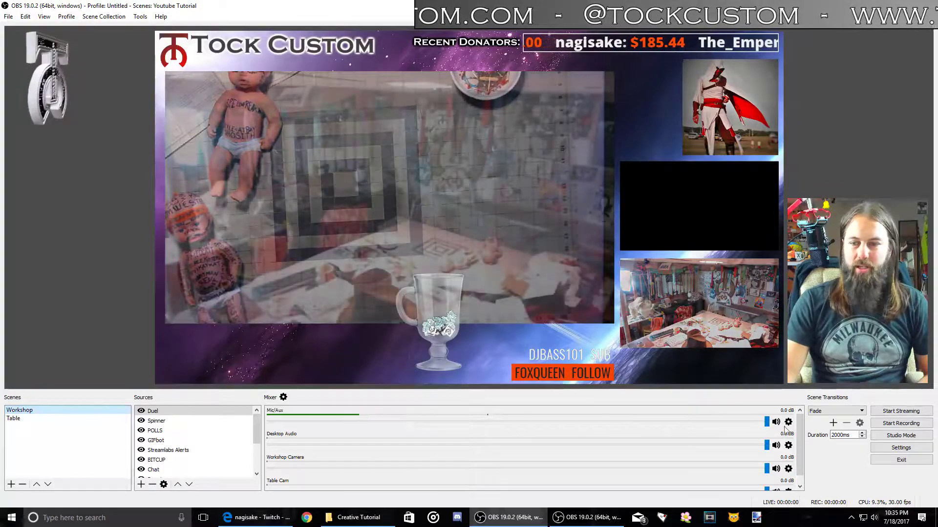
# Set the Fade duration to 1000ms and test it by switching to Table and back to Workshop
pyautogui.write('1000')
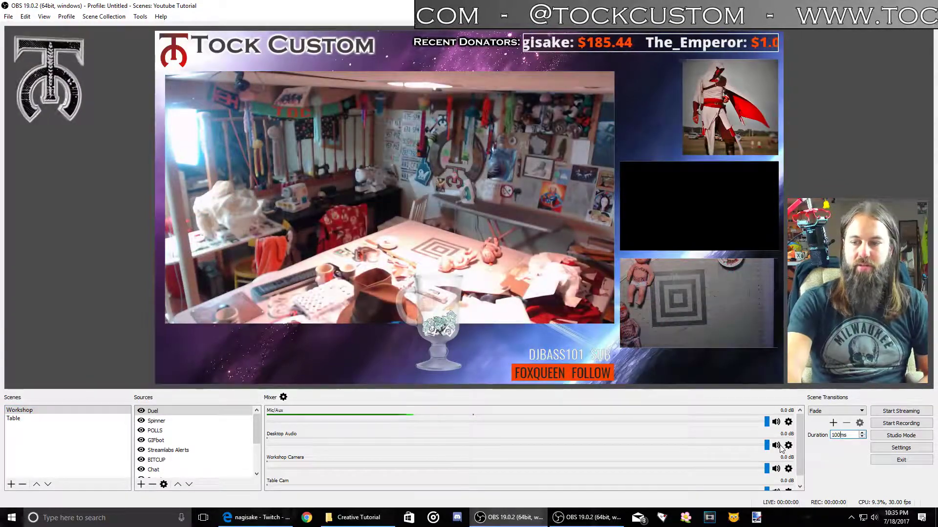
pyautogui.click(32, 419)
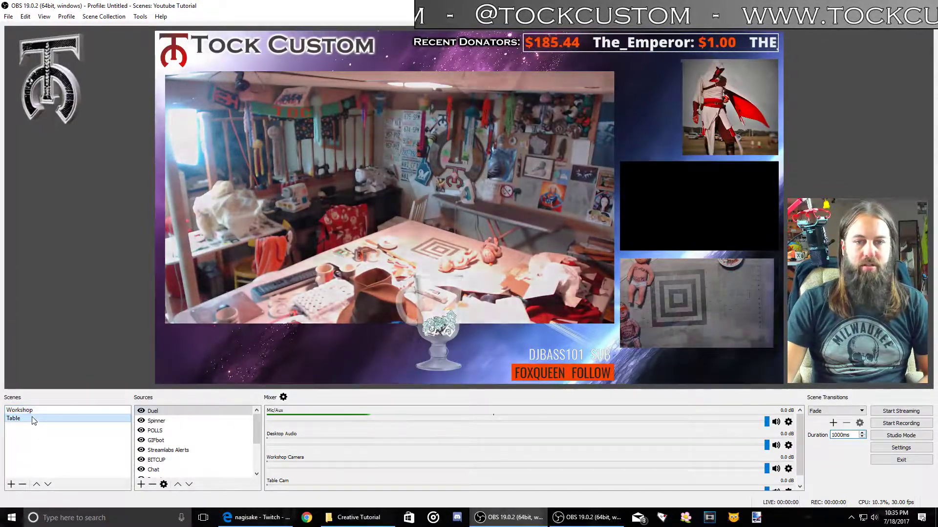
pyautogui.click(40, 413)
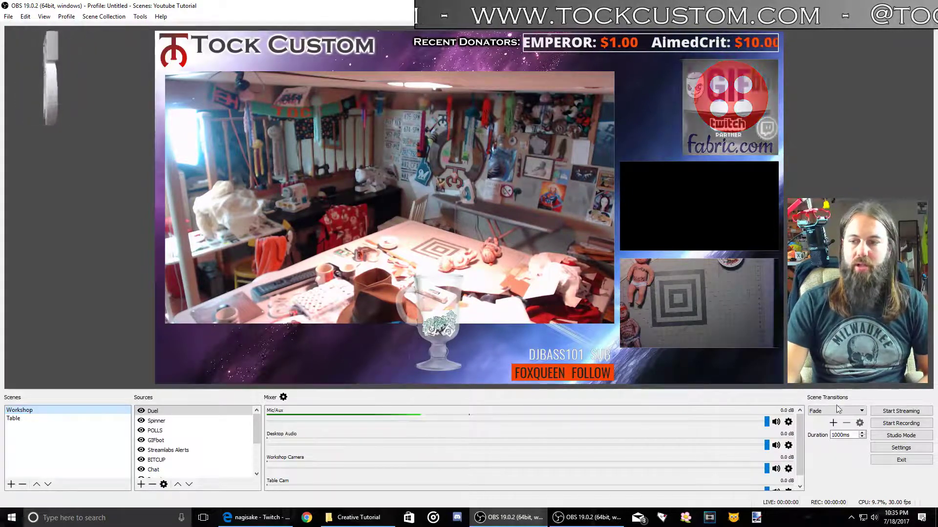
# In Settings > Hotkeys, bind the Table scene's Switch to scene hotkey to Num 2
pyautogui.click(901, 448)
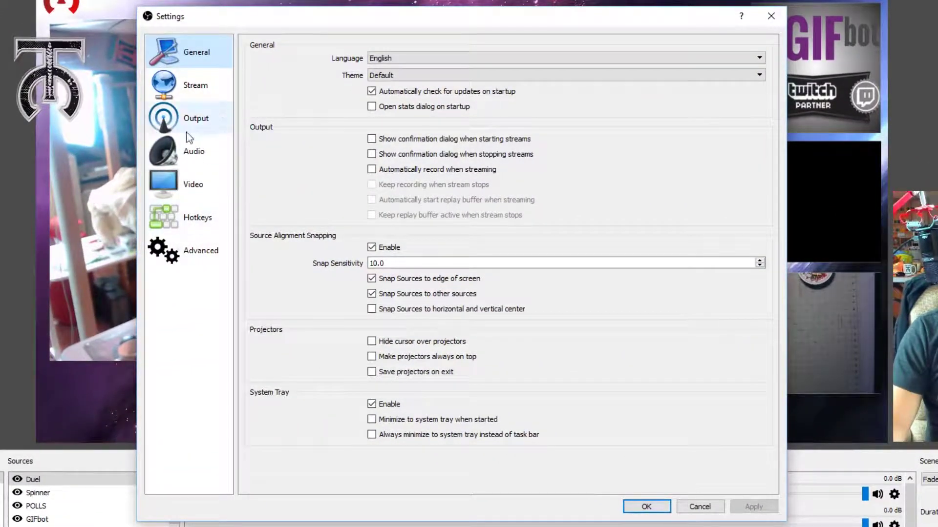
pyautogui.click(184, 220)
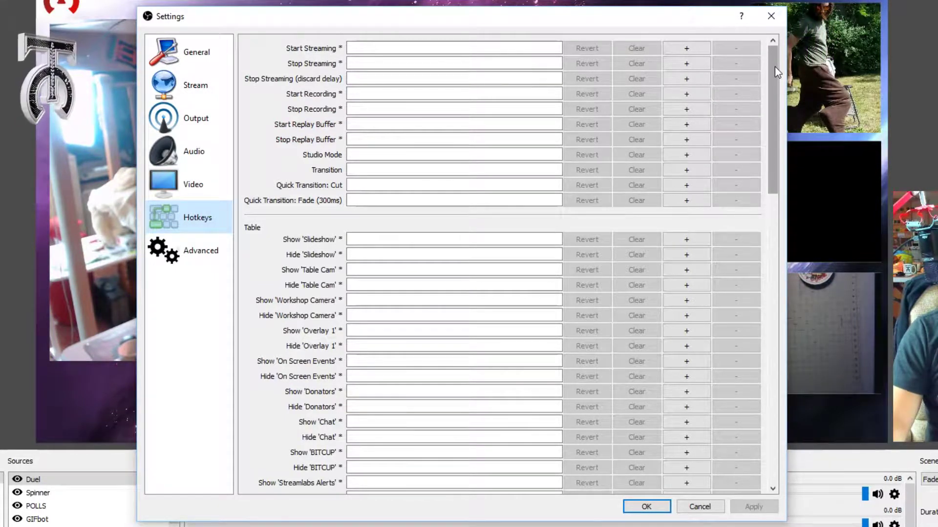
pyautogui.moveTo(774, 67); pyautogui.dragTo(771, 122)
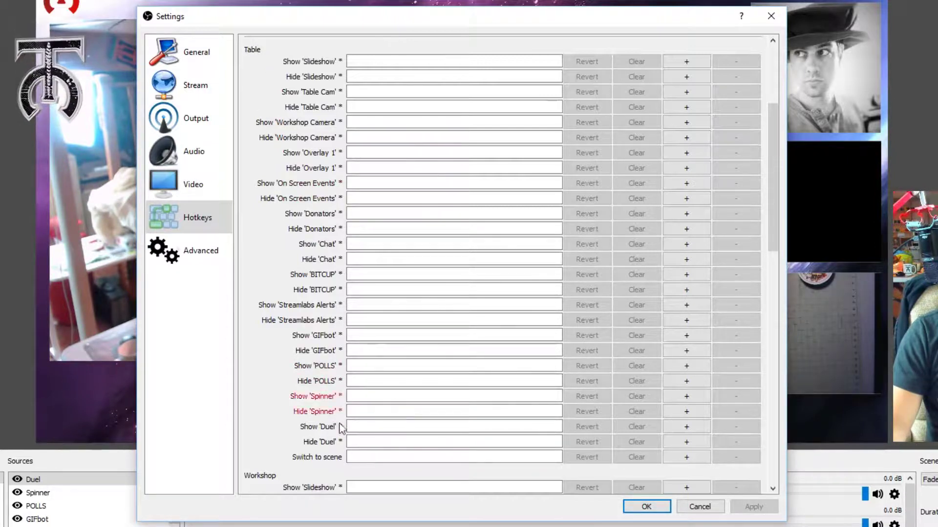
pyautogui.click(363, 462)
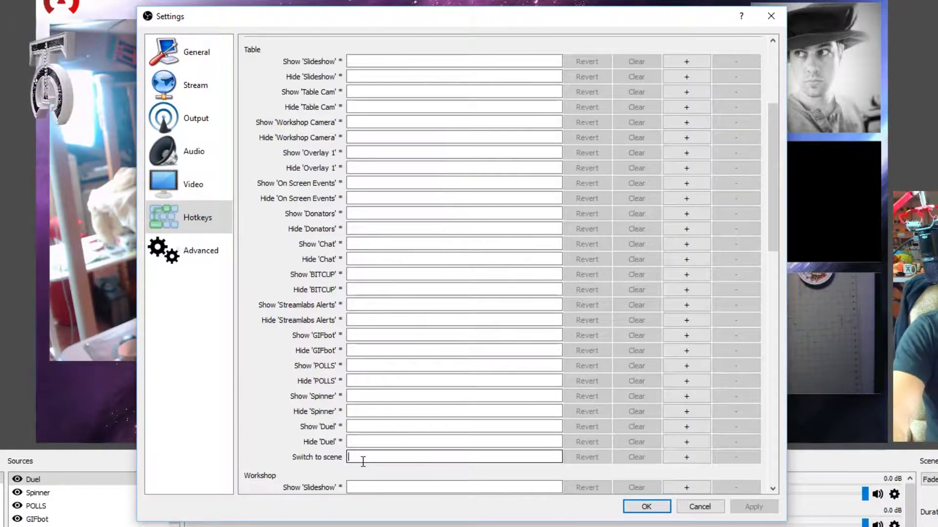
pyautogui.press('KP_2')
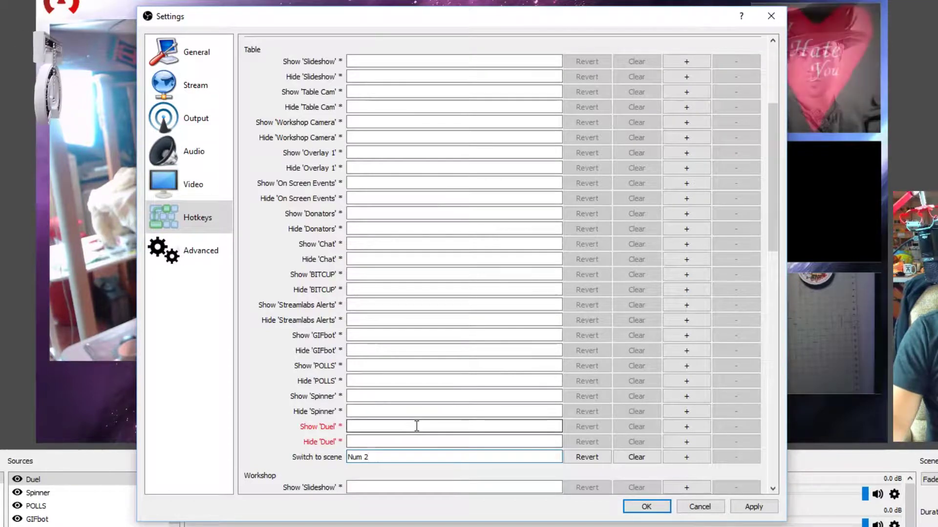
# Review the scene hotkeys further down the list, then apply and save the settings
pyautogui.scroll(-6, 419, 410)
pyautogui.scroll(-3, 421, 408)
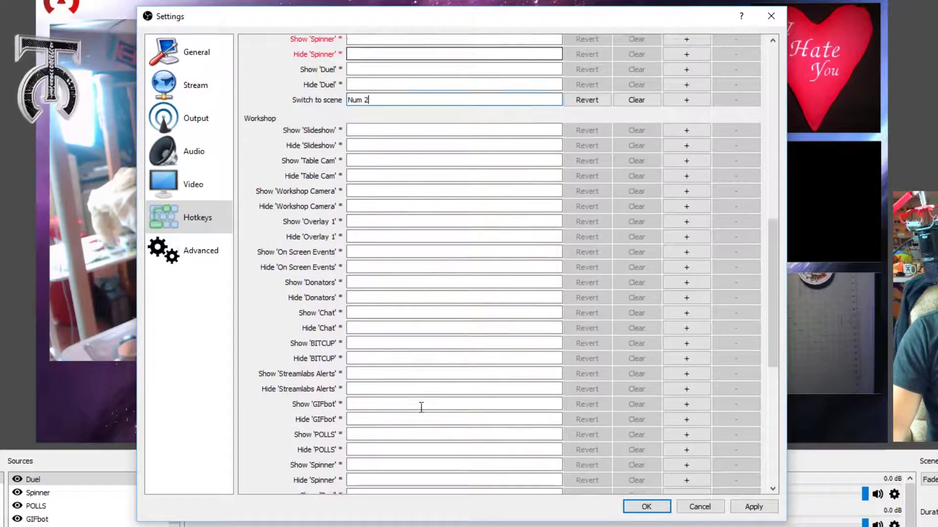
pyautogui.scroll(-1, 256, 407)
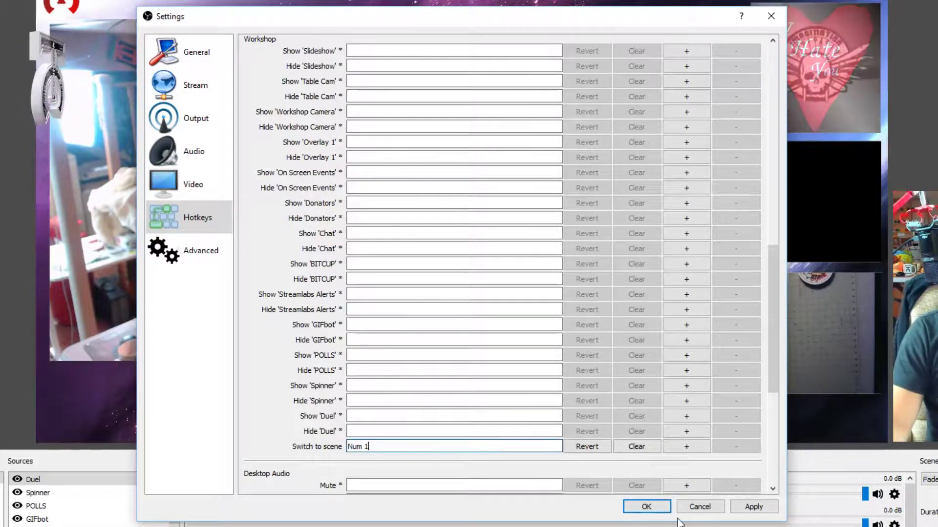
pyautogui.click(753, 507)
pyautogui.click(662, 508)
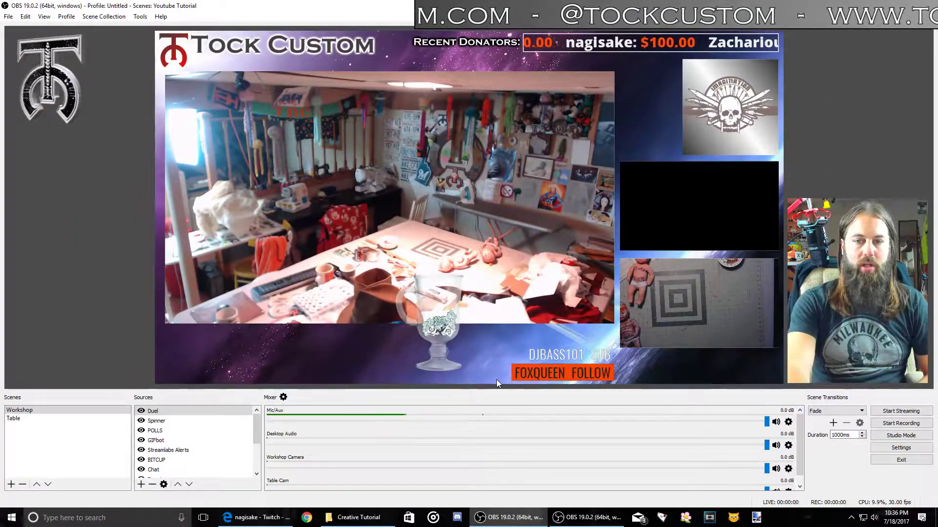
pyautogui.press('F2')
pyautogui.press('F1')
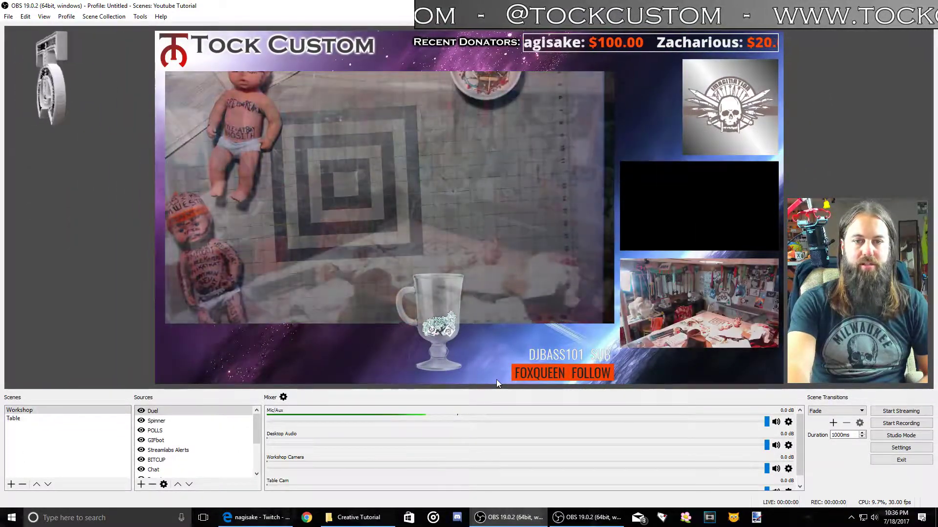
pyautogui.press('F2')
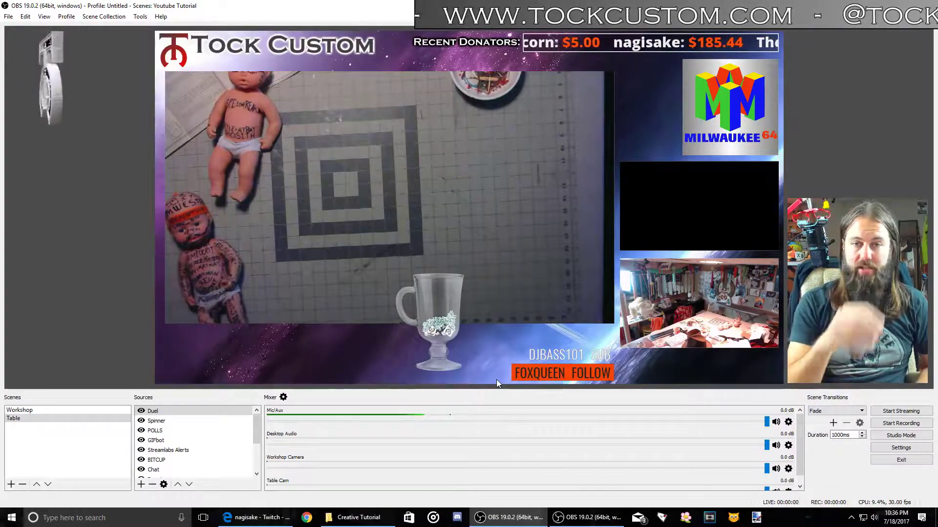
pyautogui.press('F1')
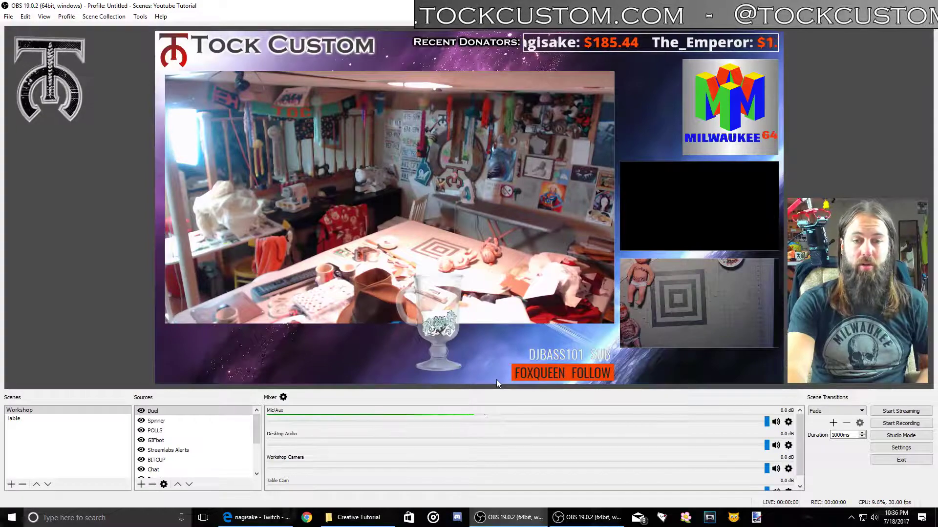
pyautogui.press('F2')
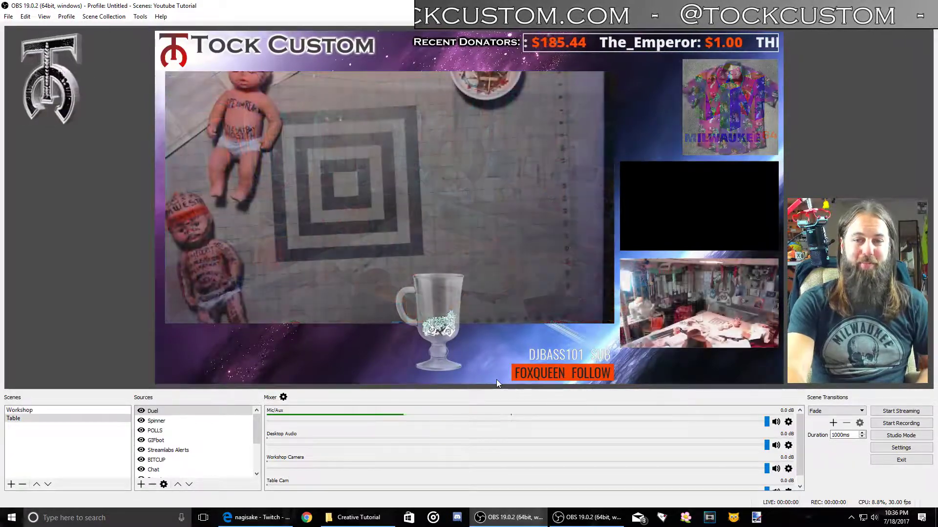
pyautogui.press('F1')
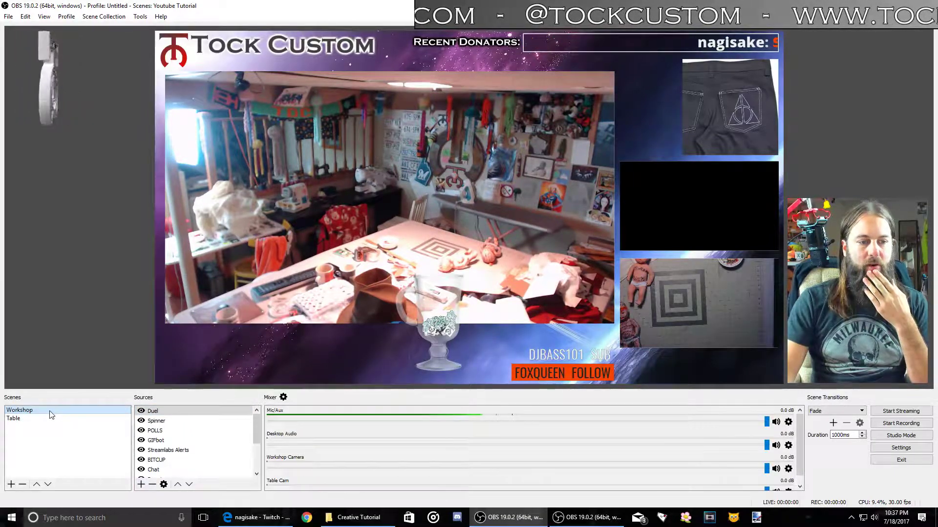
# Add a Text (GDI+) source named HYPE reading 'HYPE OVERLOAD!!!'
pyautogui.click(141, 484)
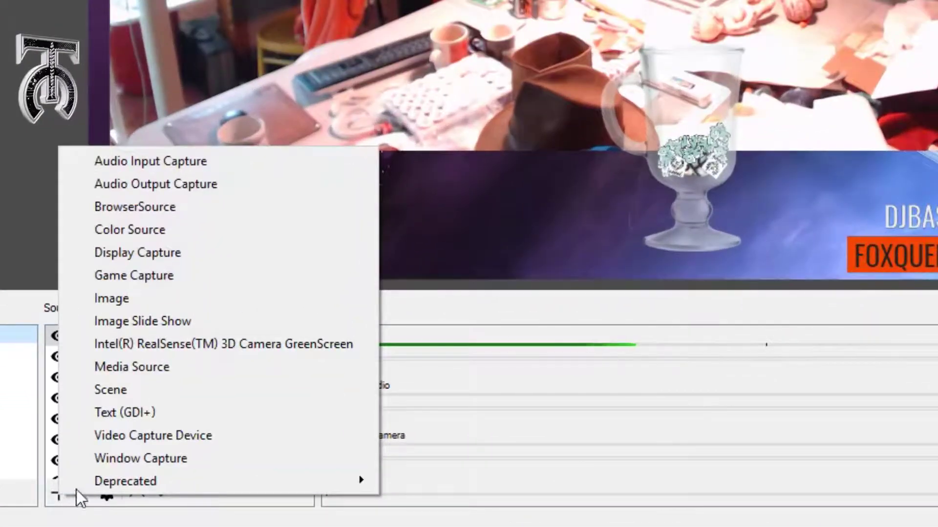
pyautogui.click(165, 411)
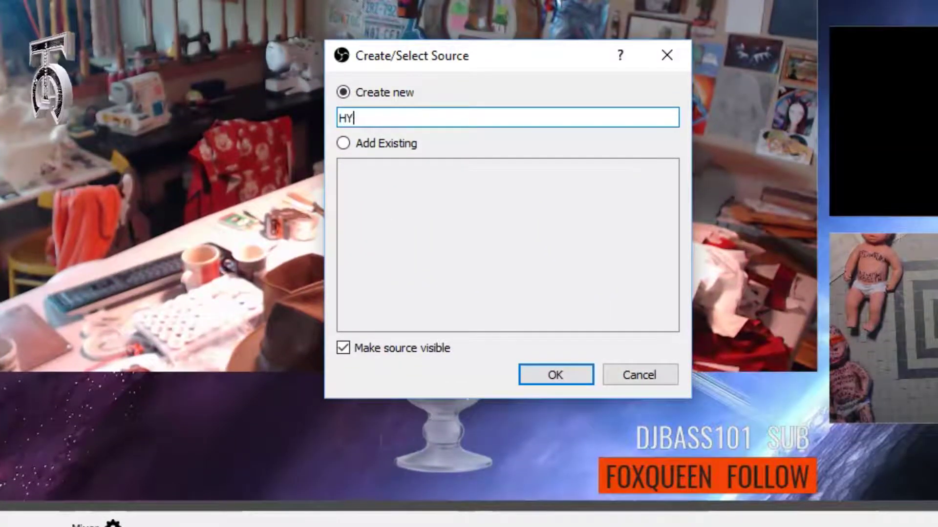
pyautogui.click(552, 375)
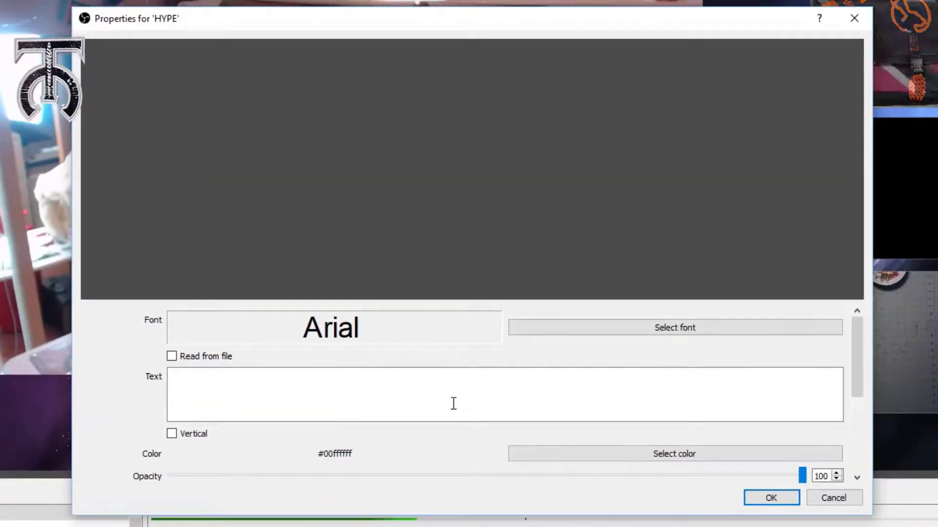
pyautogui.click(401, 393)
pyautogui.write('HYPE OVER')
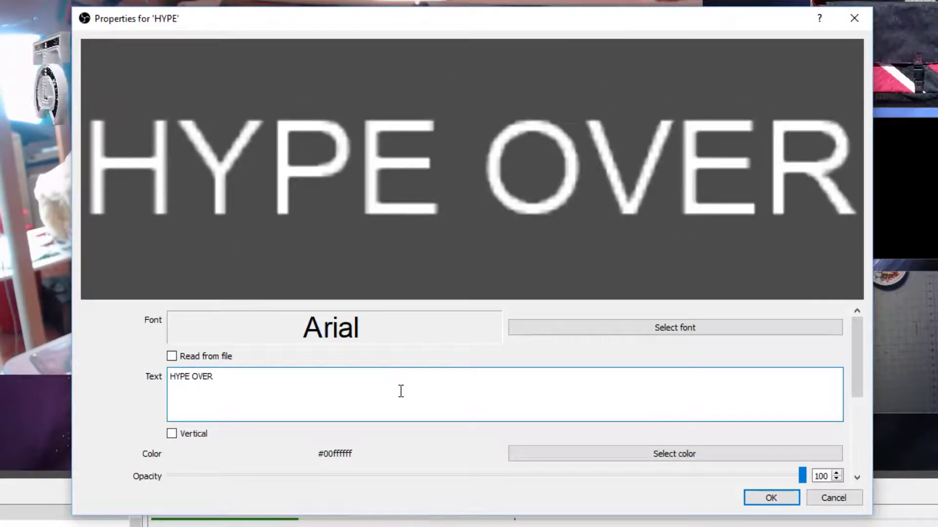
pyautogui.write('LOAD!!!')
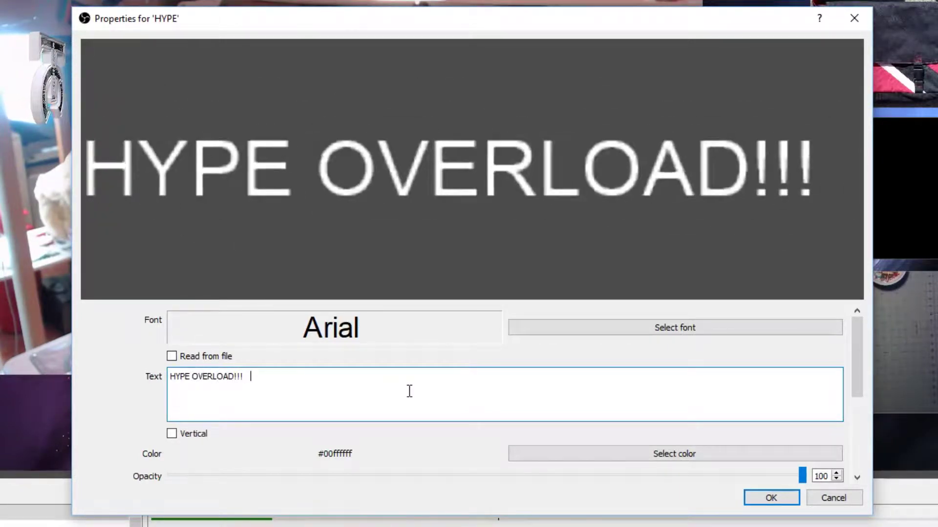
pyautogui.click(685, 326)
# Set the HYPE text font to Cooper Black at size 72
pyautogui.press('c')
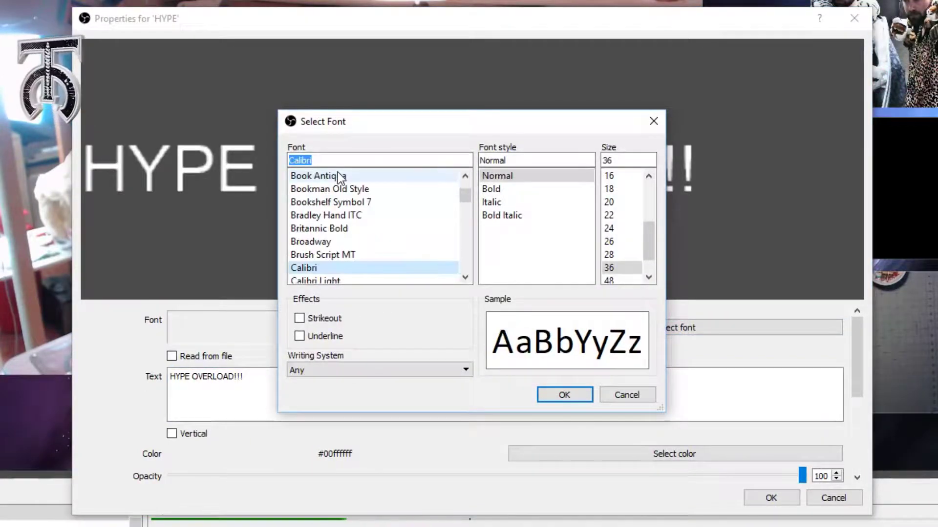
pyautogui.press('o')
pyautogui.press('c')
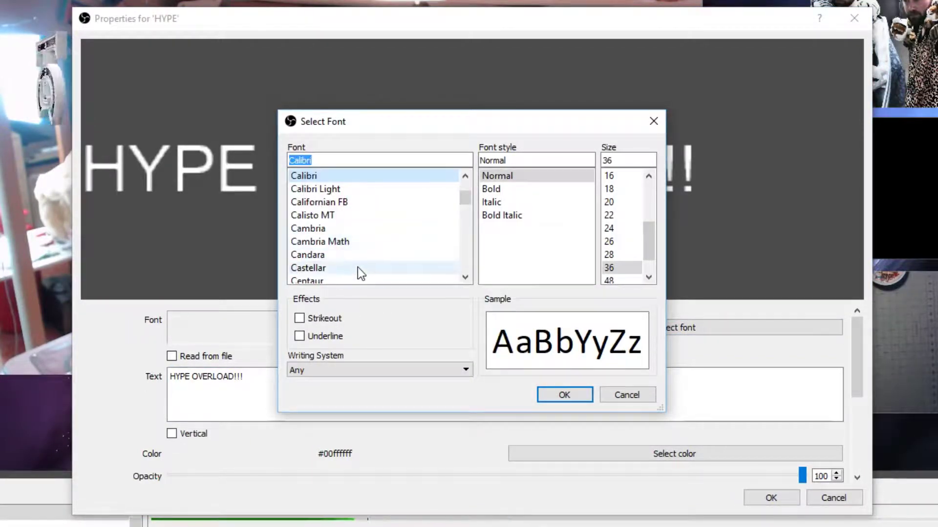
pyautogui.scroll(-3, 356, 253)
pyautogui.scroll(-2, 352, 251)
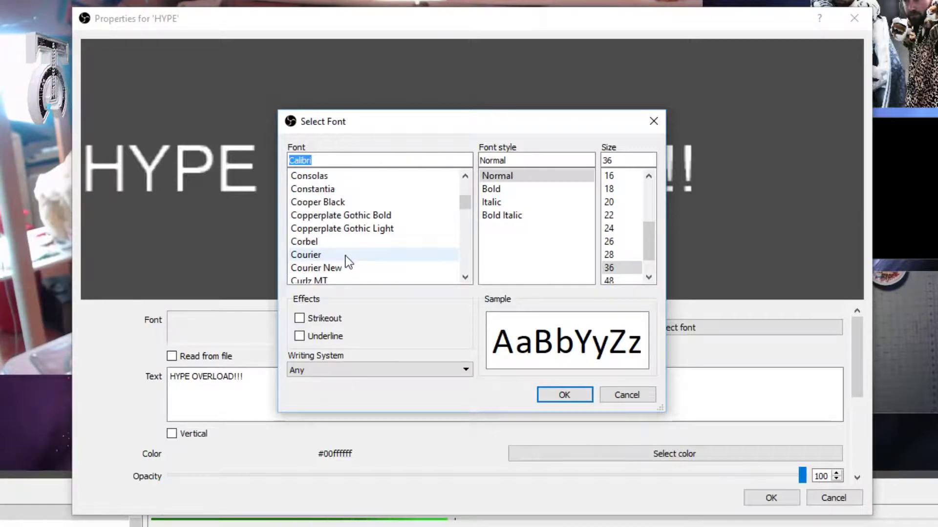
pyautogui.scroll(-1, 345, 256)
pyautogui.scroll(1, 345, 256)
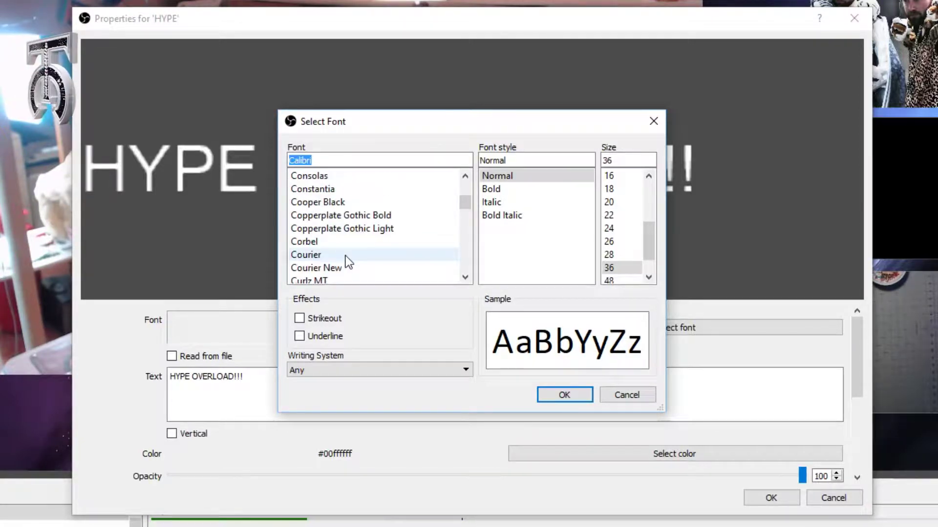
pyautogui.click(350, 200)
pyautogui.scroll(-1, 633, 259)
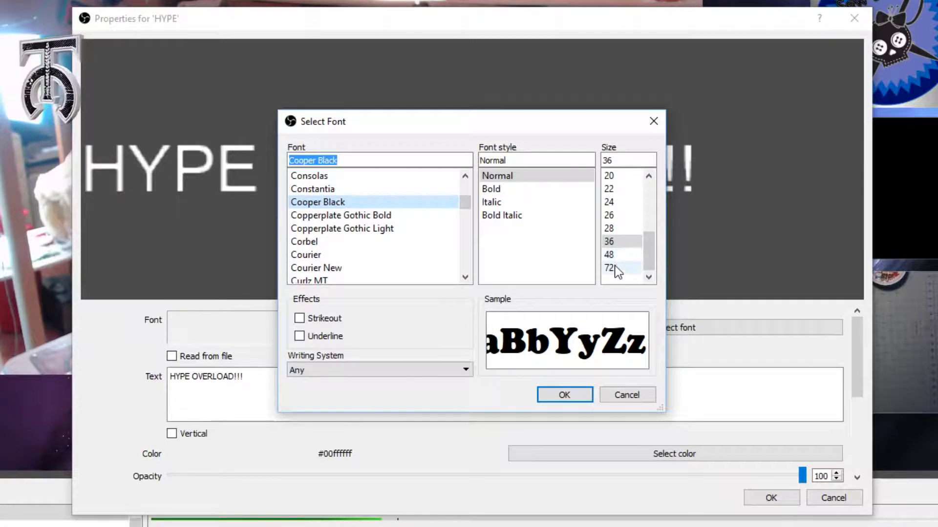
pyautogui.click(611, 268)
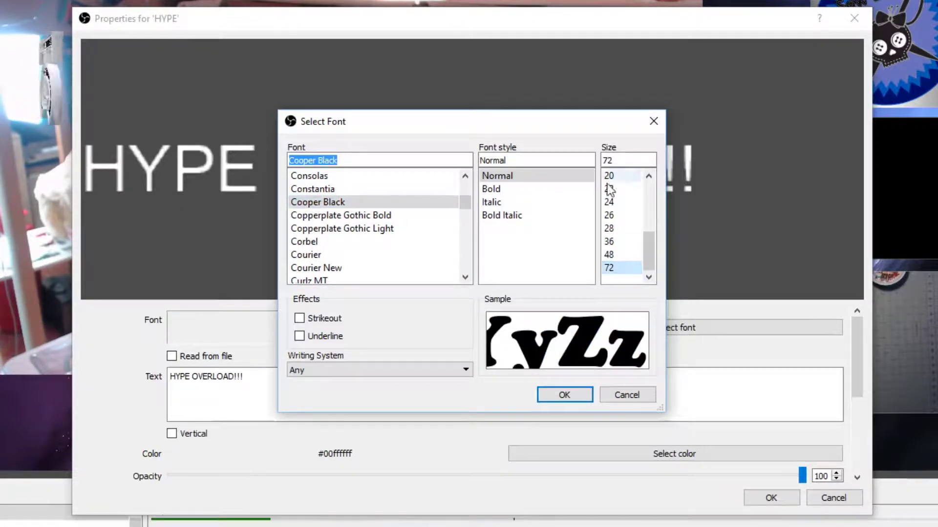
pyautogui.click(565, 394)
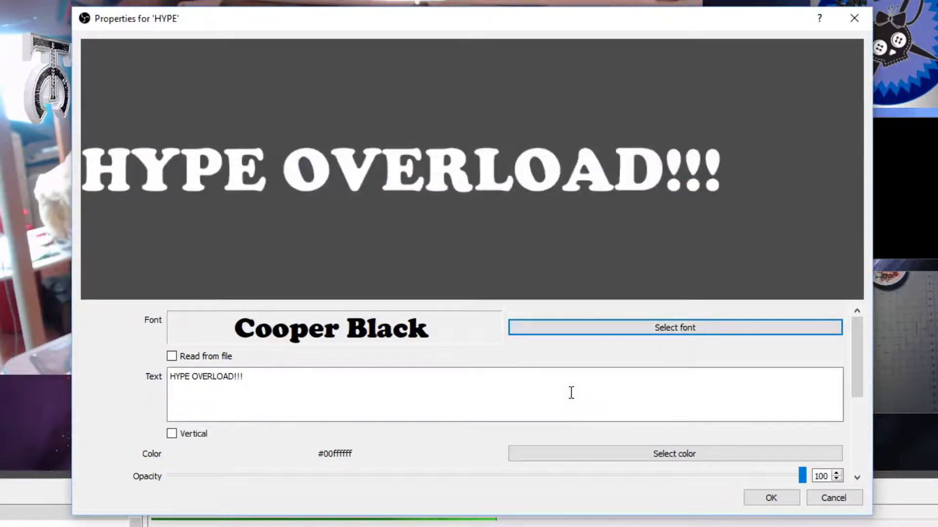
# Change the HYPE text colour to pure red
pyautogui.scroll(-3, 471, 409)
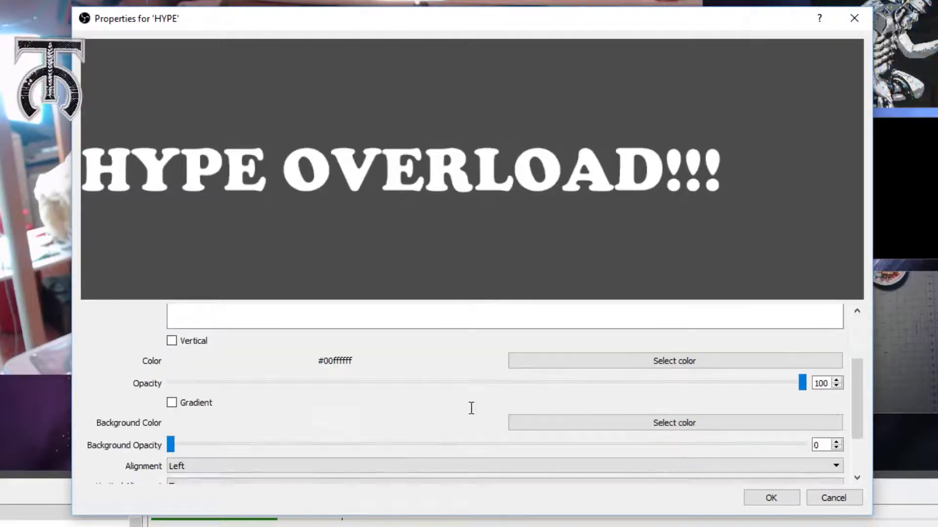
pyautogui.scroll(2, 310, 403)
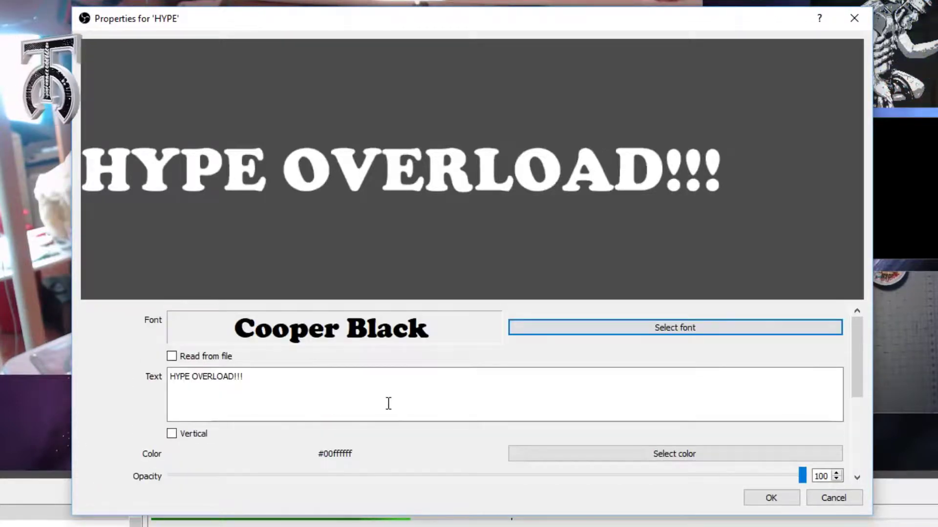
pyautogui.scroll(-1, 387, 404)
pyautogui.scroll(1, 585, 415)
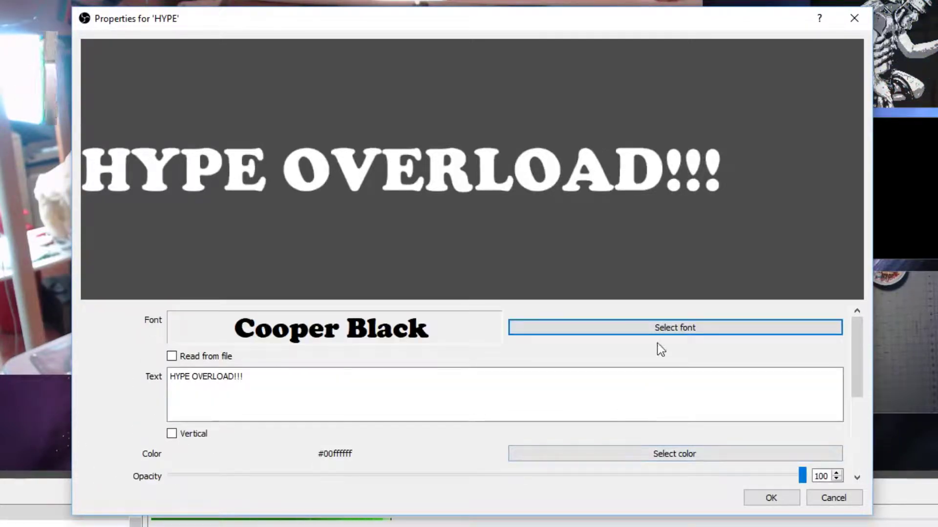
pyautogui.click(663, 455)
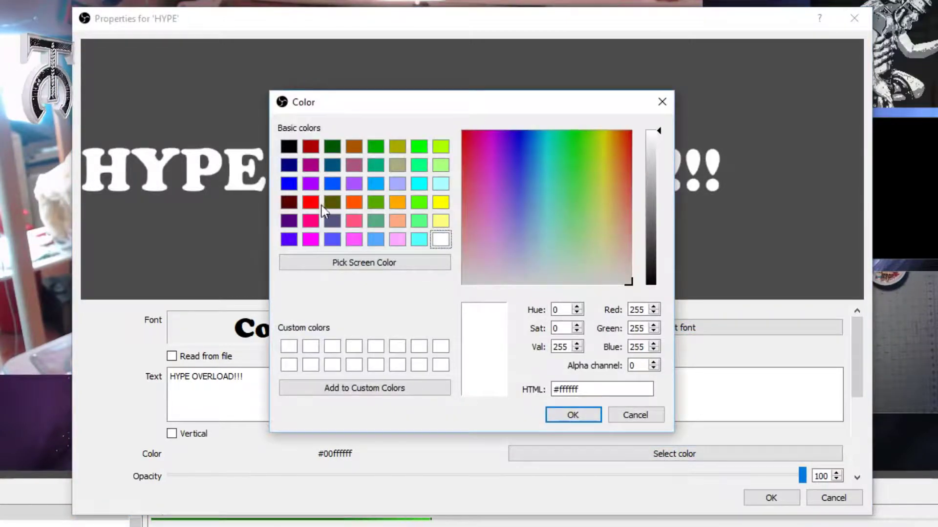
pyautogui.click(311, 202)
pyautogui.click(572, 415)
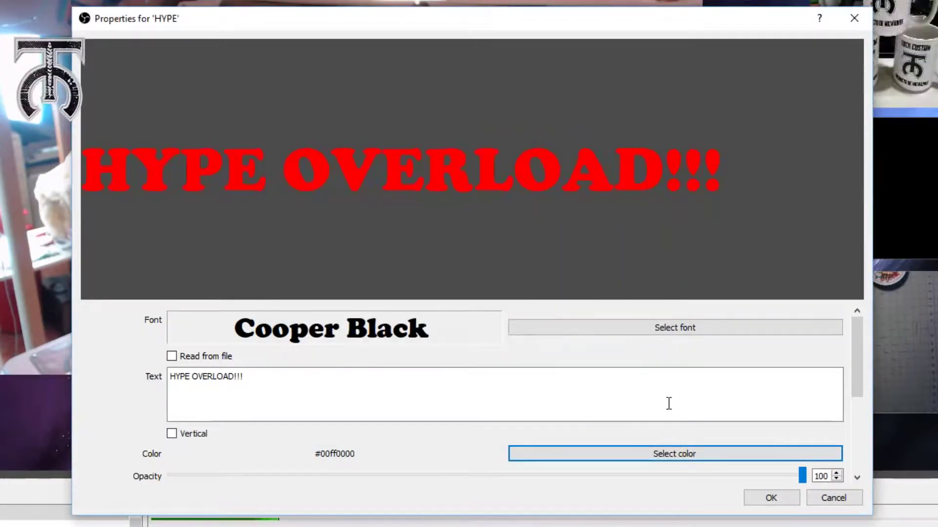
# Turn on a thickened outline around the HYPE text and save the source settings
pyautogui.moveTo(856, 366); pyautogui.dragTo(854, 438)
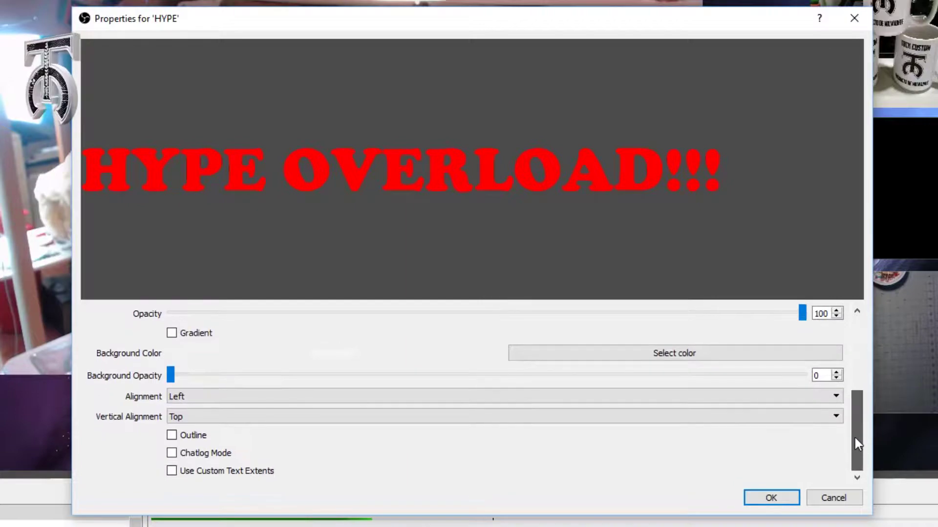
pyautogui.click(172, 436)
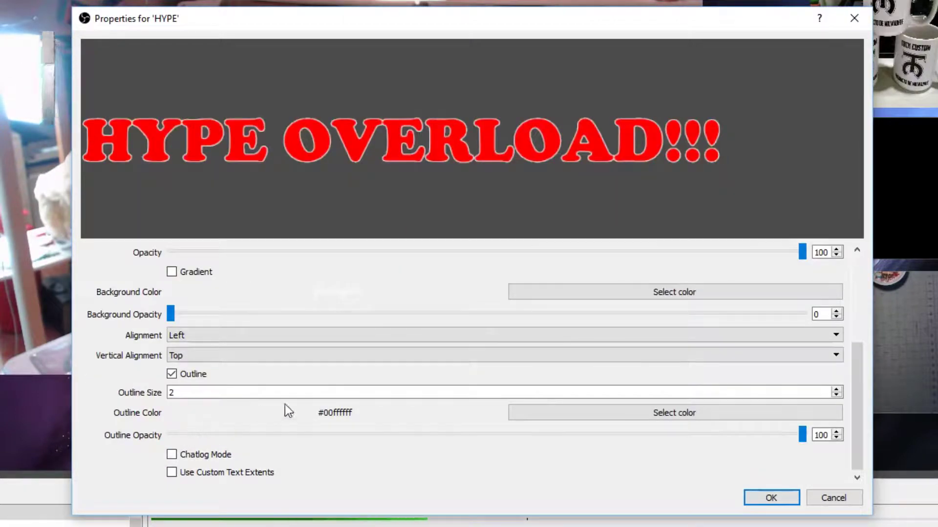
pyautogui.click(835, 389)
pyautogui.click(835, 390)
pyautogui.click(836, 389)
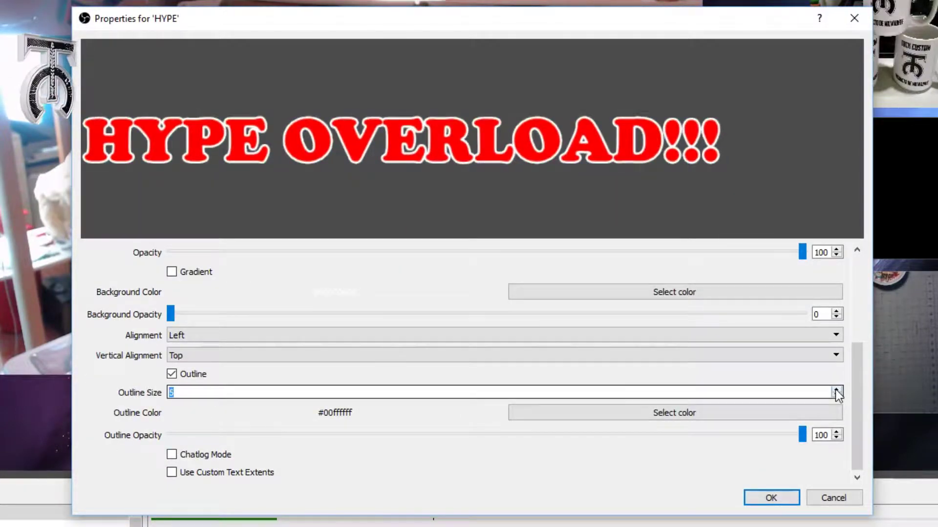
pyautogui.click(836, 396)
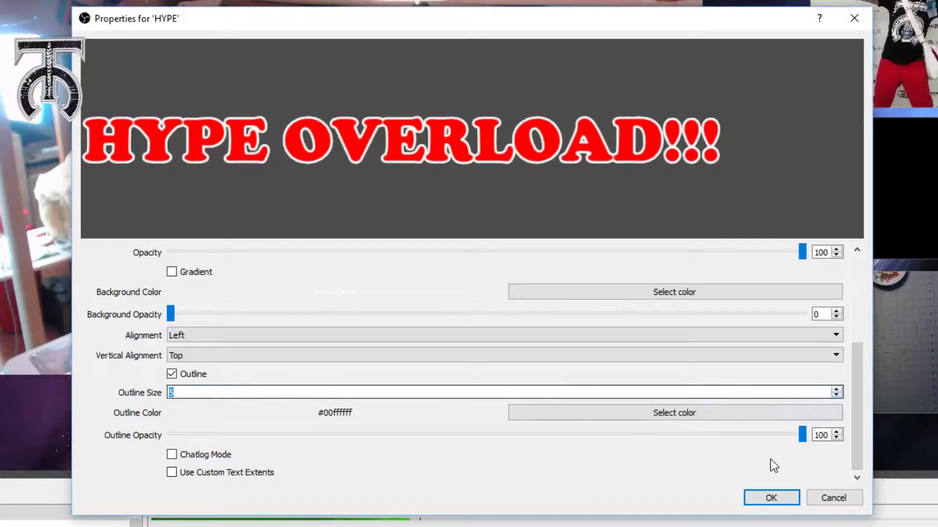
pyautogui.click(771, 498)
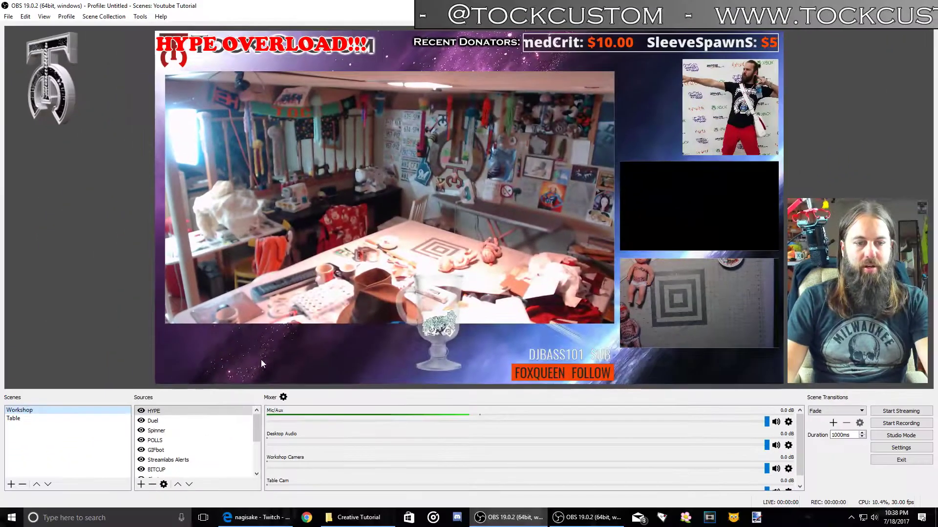
# Move the HYPE text over the top of the camera view, enlarging and widening it
pyautogui.rightClick(118, 223)
pyautogui.click(146, 240)
pyautogui.moveTo(241, 51); pyautogui.dragTo(276, 149)
pyautogui.moveTo(449, 154); pyautogui.dragTo(750, 186)
pyautogui.moveTo(493, 158); pyautogui.dragTo(459, 100)
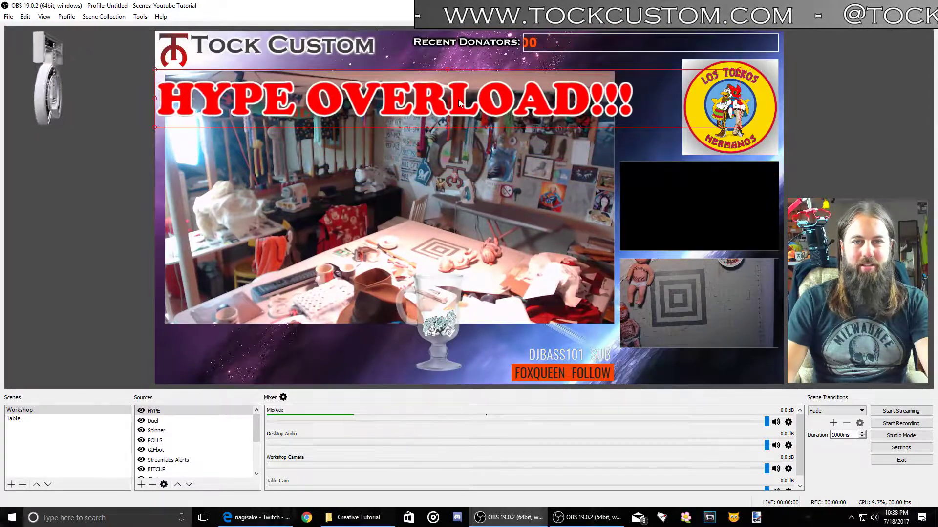
pyautogui.moveTo(740, 130); pyautogui.dragTo(783, 125)
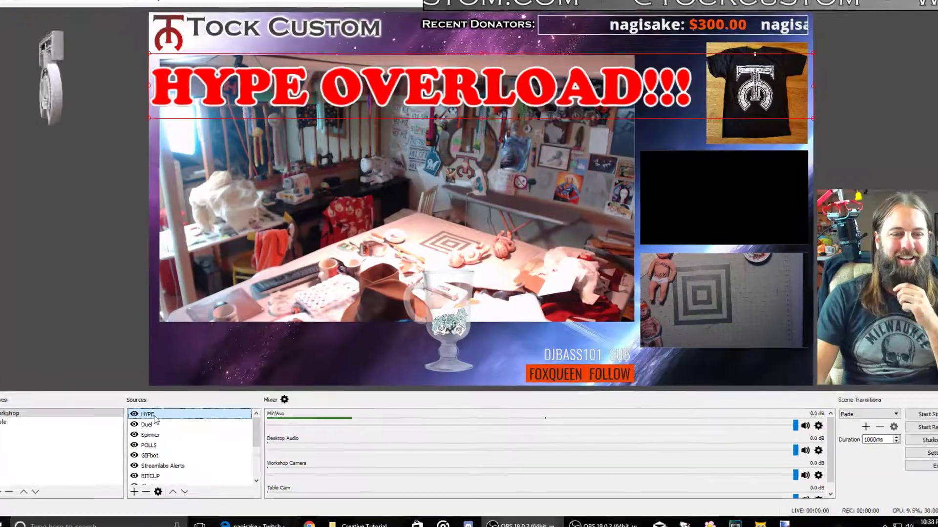
# Give HYPE a Scroll filter with horizontal speed about 79, then lock the preview
pyautogui.rightClick(161, 413)
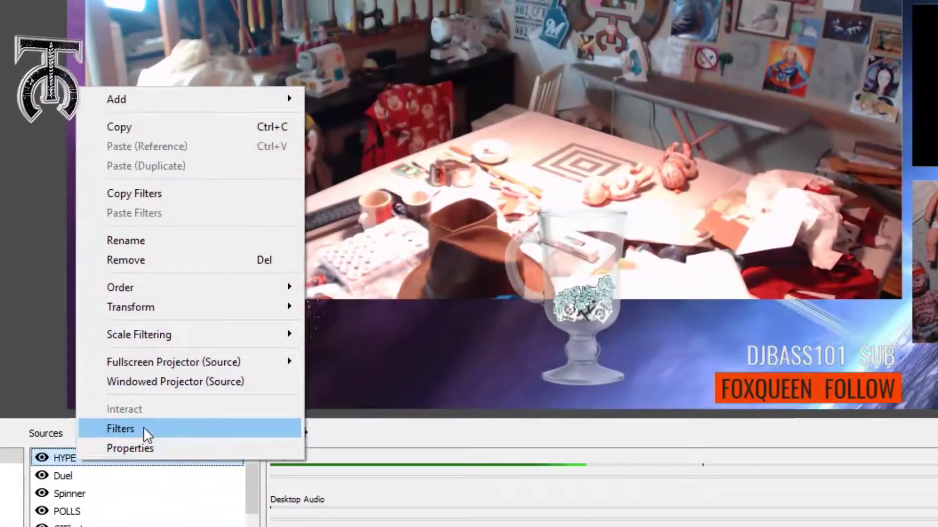
pyautogui.click(143, 427)
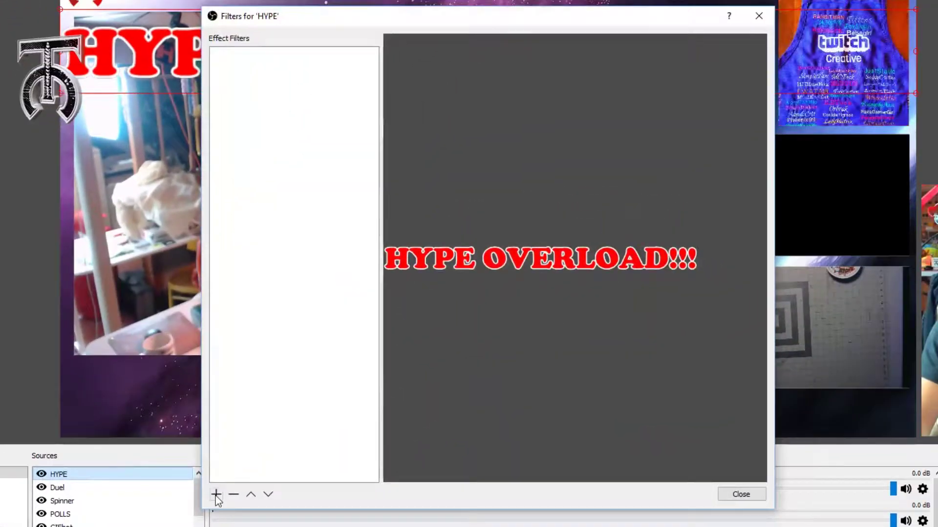
pyautogui.click(216, 495)
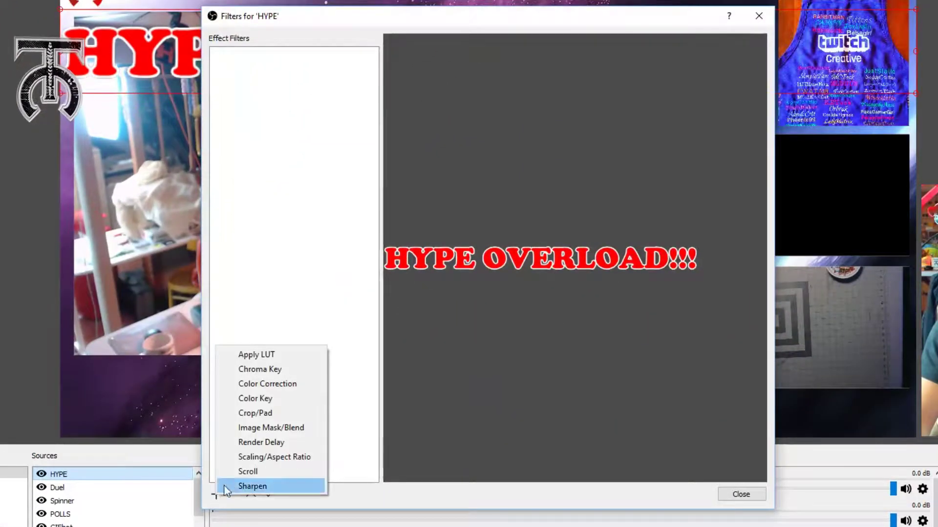
pyautogui.click(274, 472)
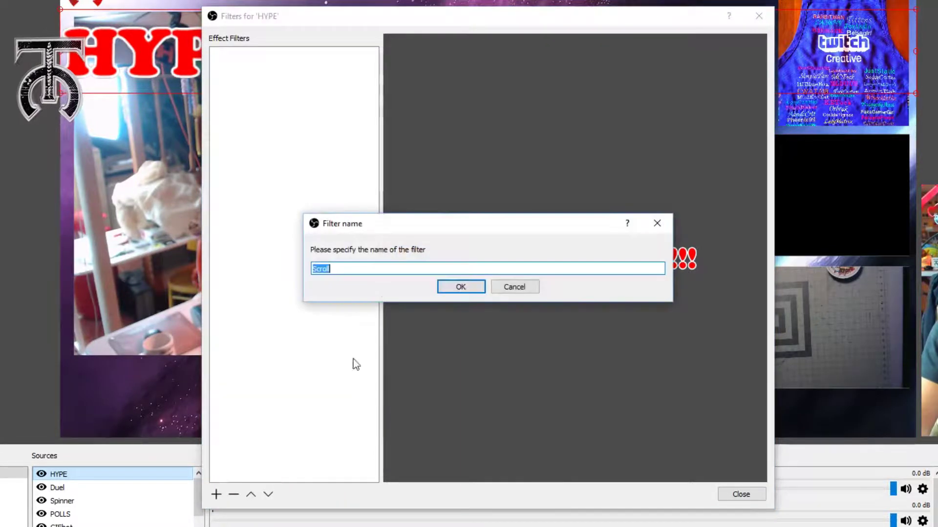
pyautogui.click(461, 287)
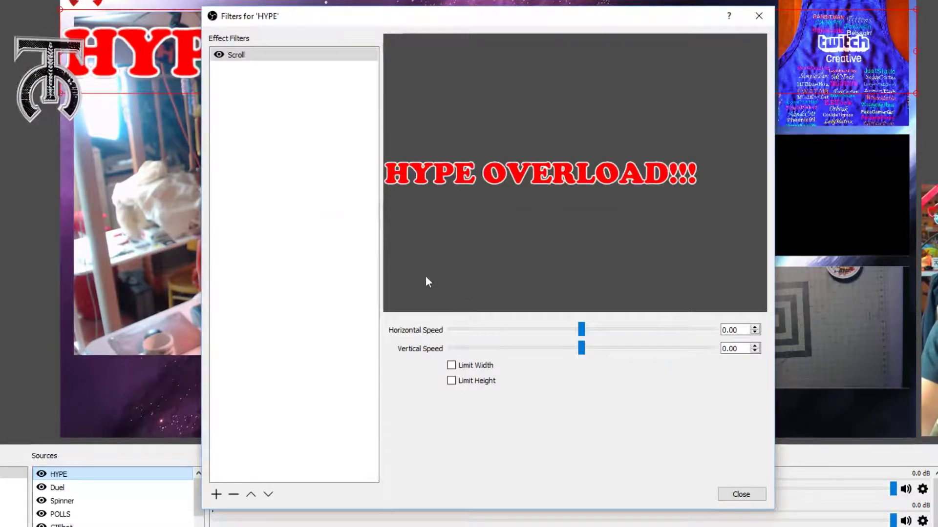
pyautogui.moveTo(581, 330); pyautogui.dragTo(601, 335)
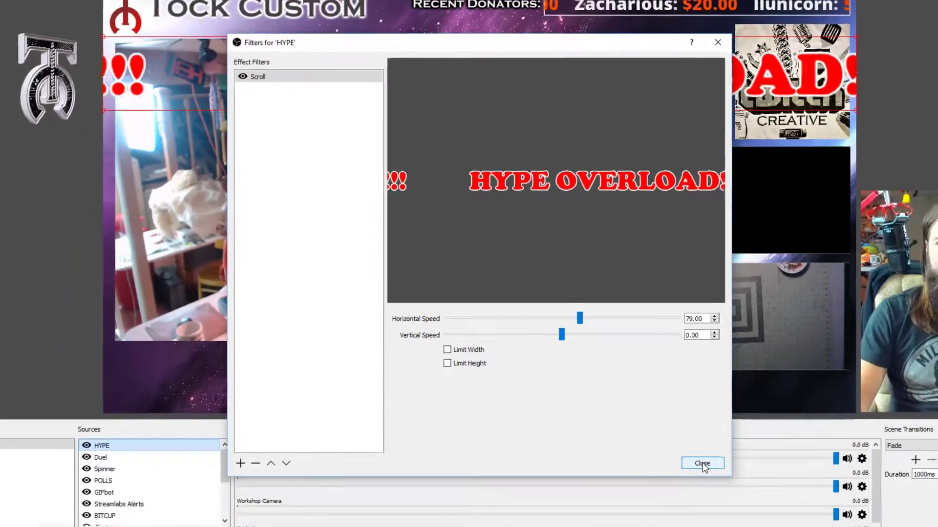
pyautogui.click(741, 495)
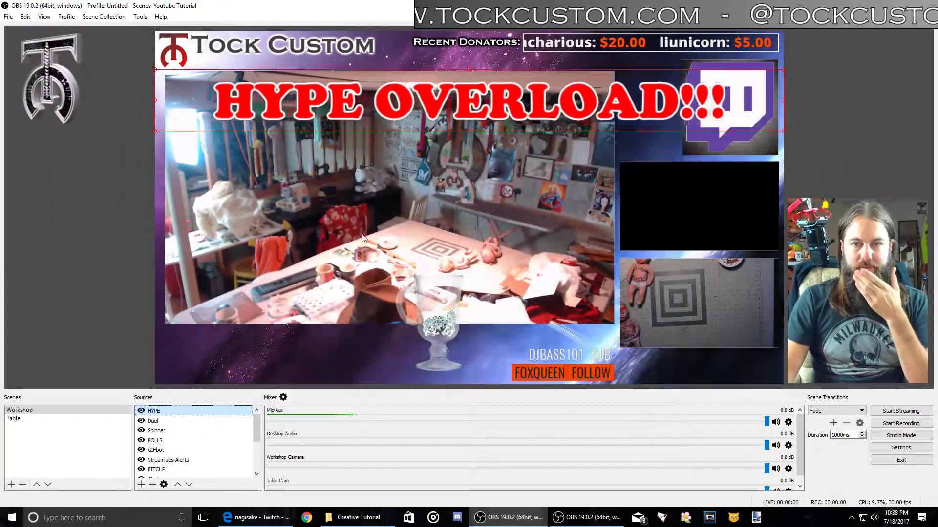
pyautogui.rightClick(70, 213)
pyautogui.click(131, 233)
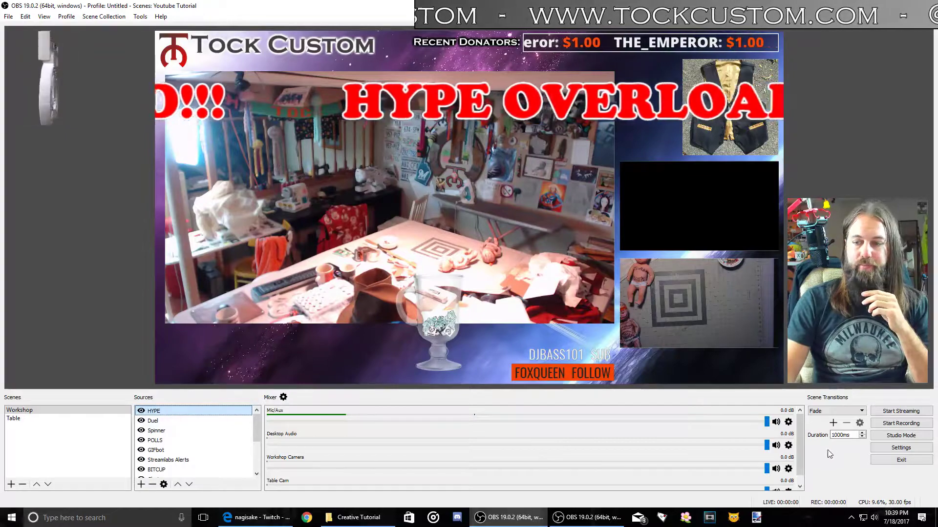
# Bind both the Show 'HYPE' and Hide 'HYPE' hotkeys to Num 8 and apply them
pyautogui.click(890, 448)
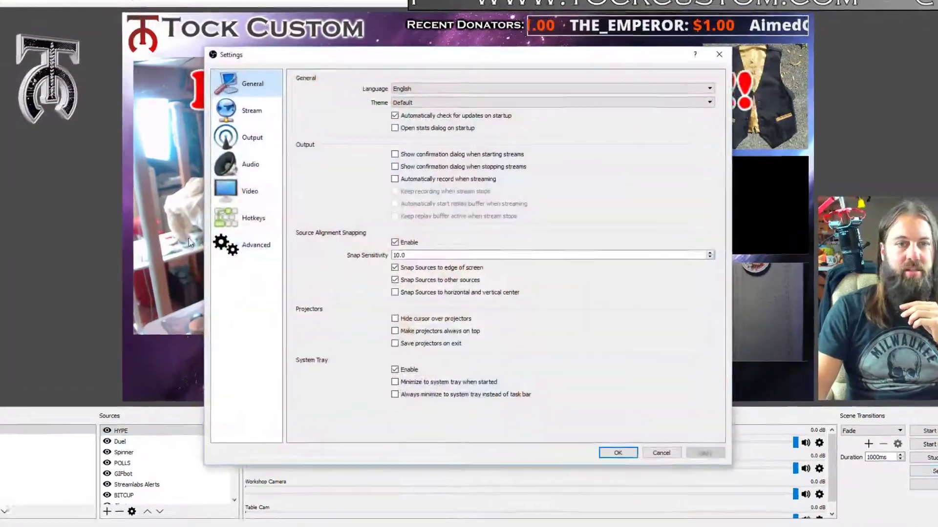
pyautogui.click(199, 217)
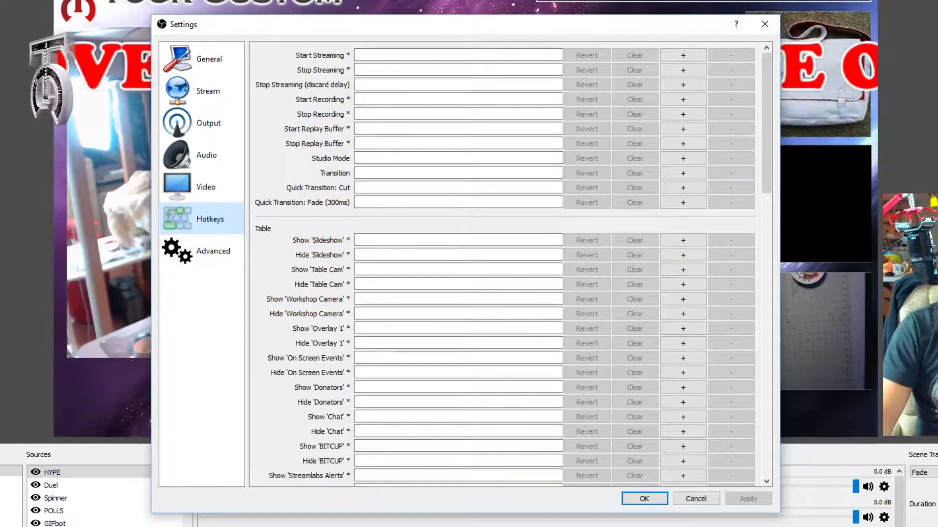
pyautogui.scroll(-12, 428, 330)
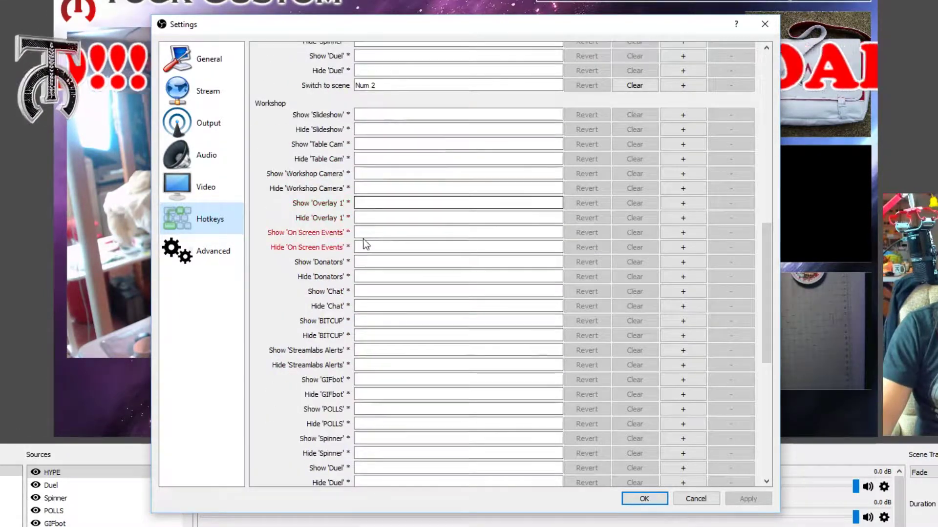
pyautogui.scroll(-2, 379, 249)
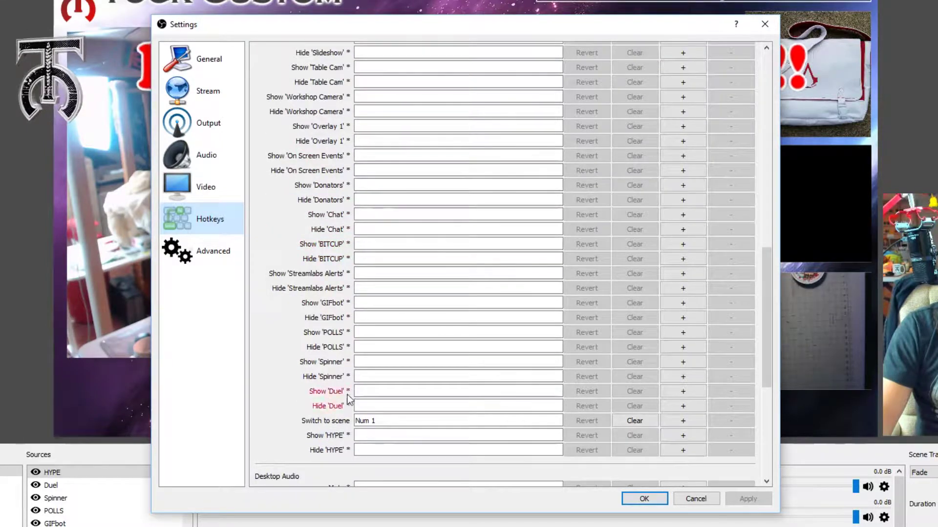
pyautogui.click(365, 435)
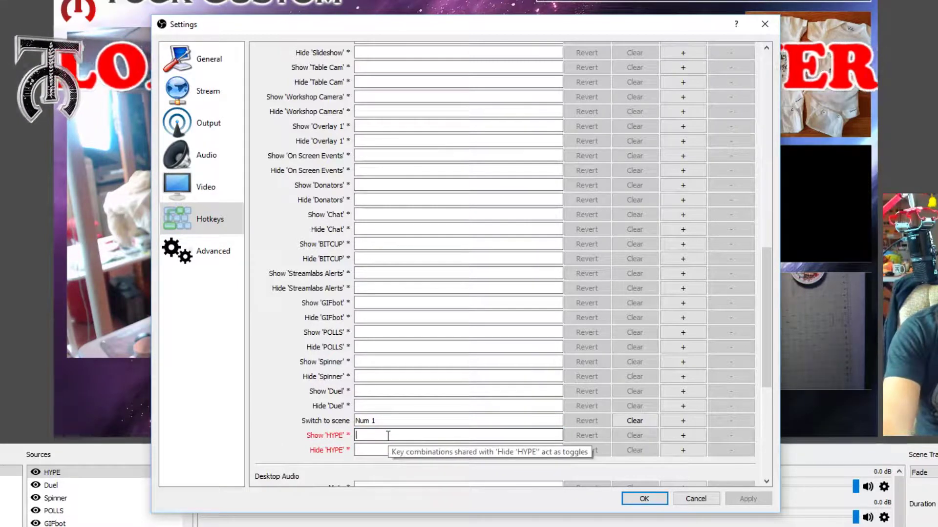
pyautogui.press('KP_8')
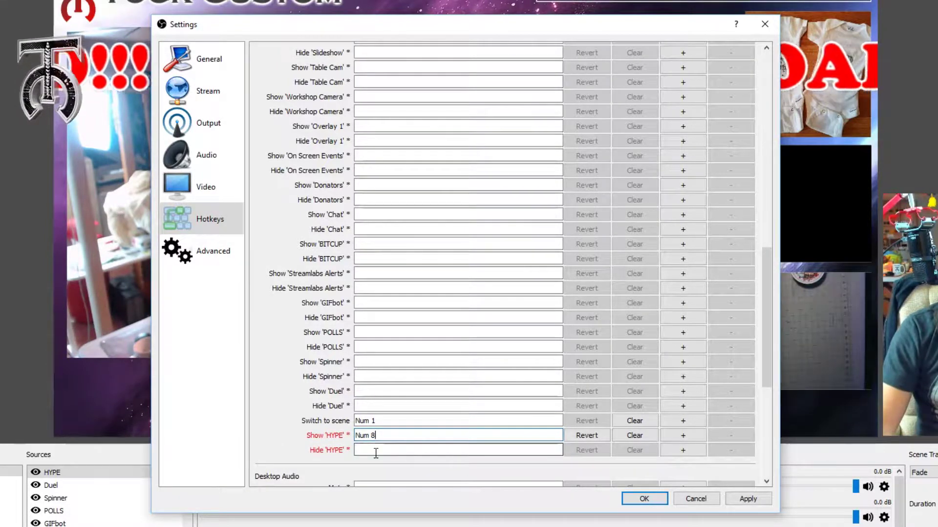
pyautogui.press('KP_8')
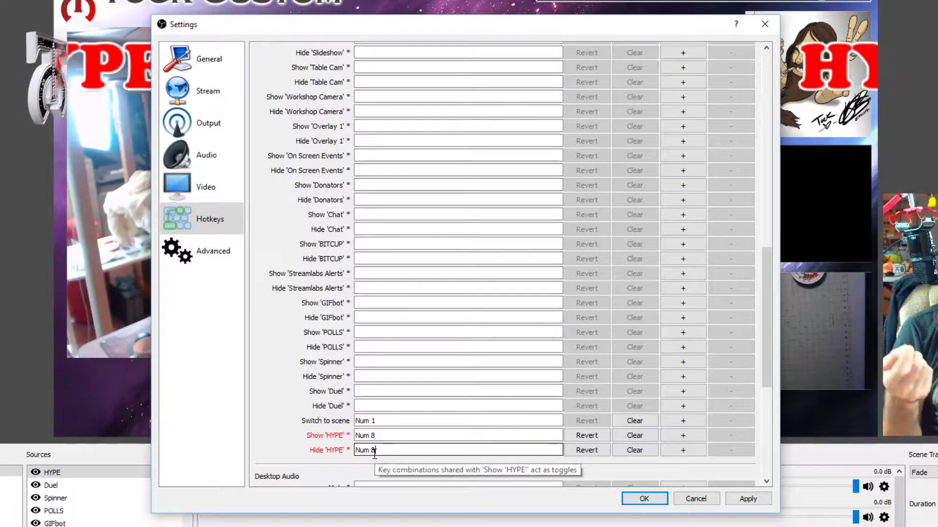
pyautogui.click(747, 498)
# Close Settings, then test Num 8 by hiding and re-showing the HYPE banner
pyautogui.click(646, 498)
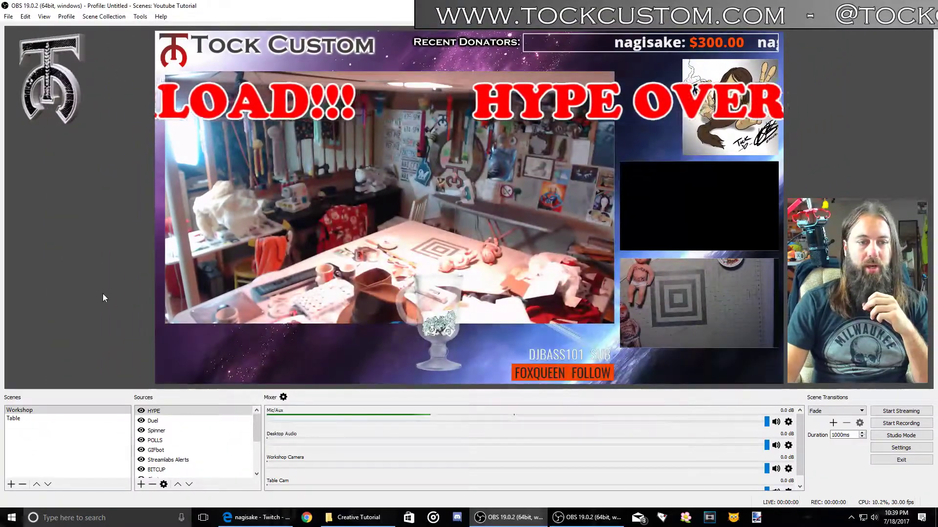
pyautogui.press('KP_8')
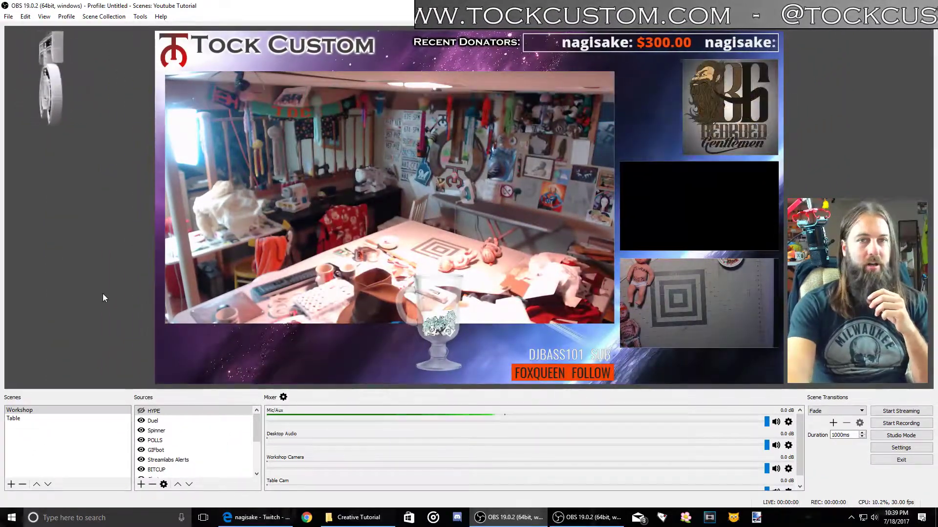
pyautogui.press('KP_8')
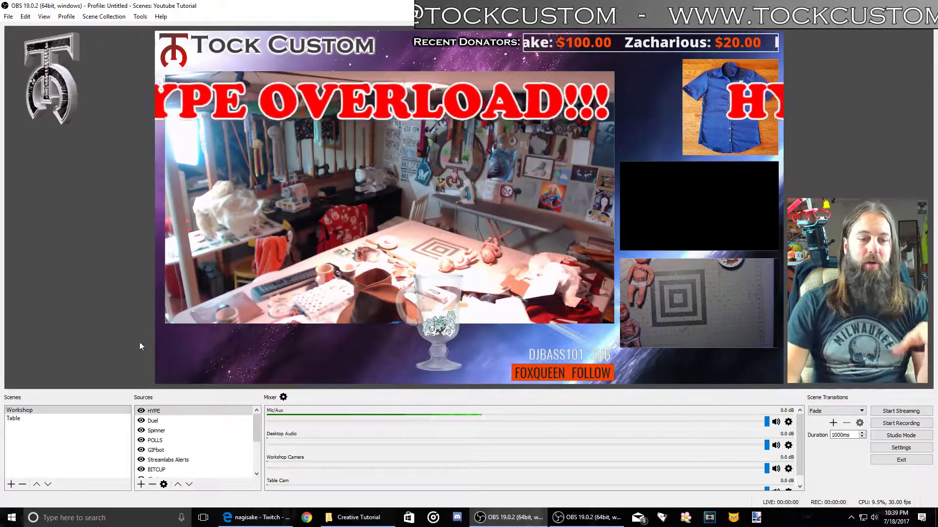
# Add the existing HYPE text source to the Table scene
pyautogui.click(50, 420)
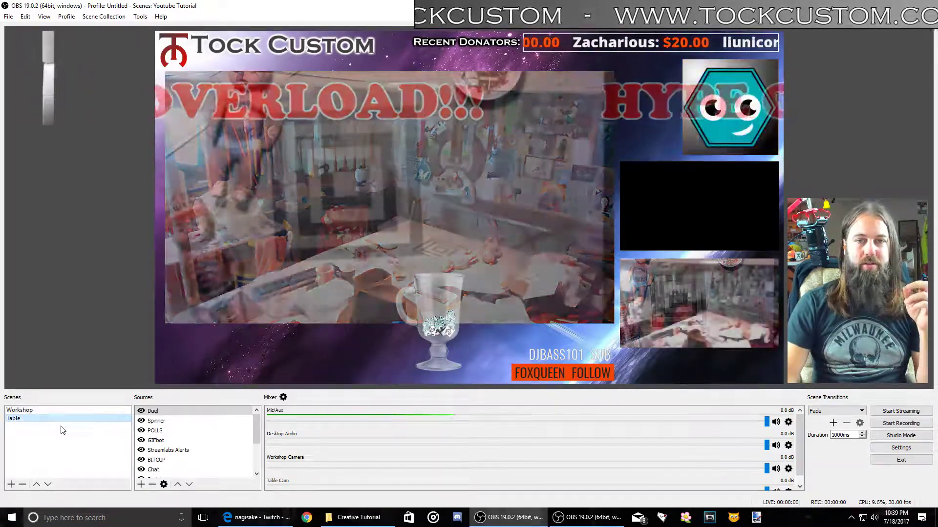
pyautogui.click(141, 485)
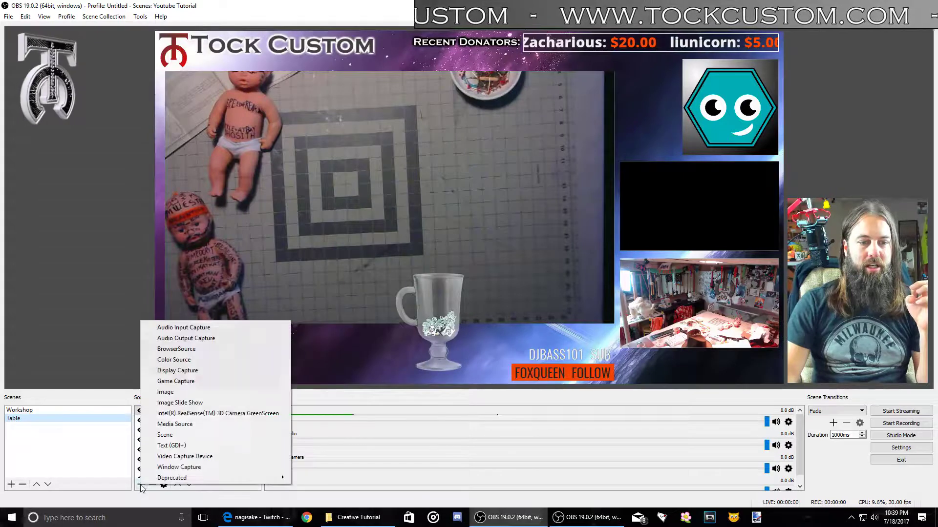
pyautogui.click(183, 446)
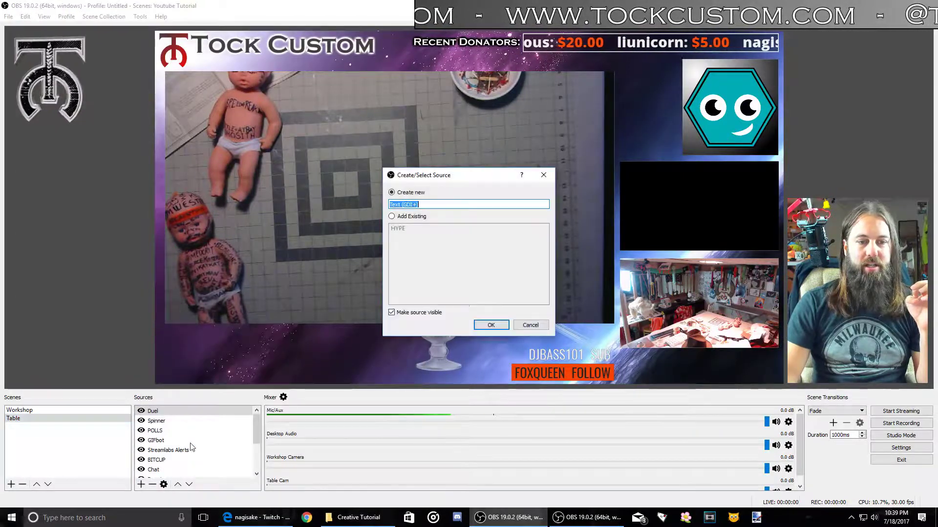
pyautogui.click(391, 218)
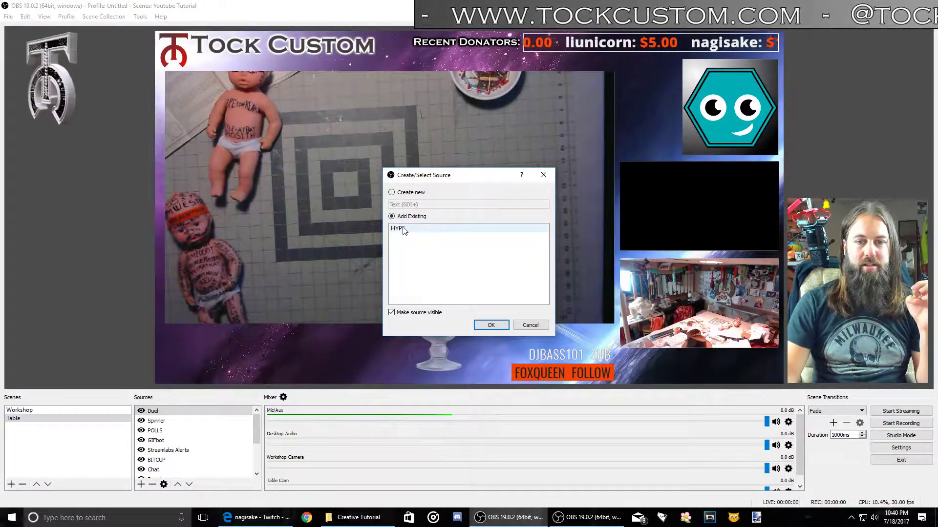
pyautogui.click(404, 229)
pyautogui.click(484, 324)
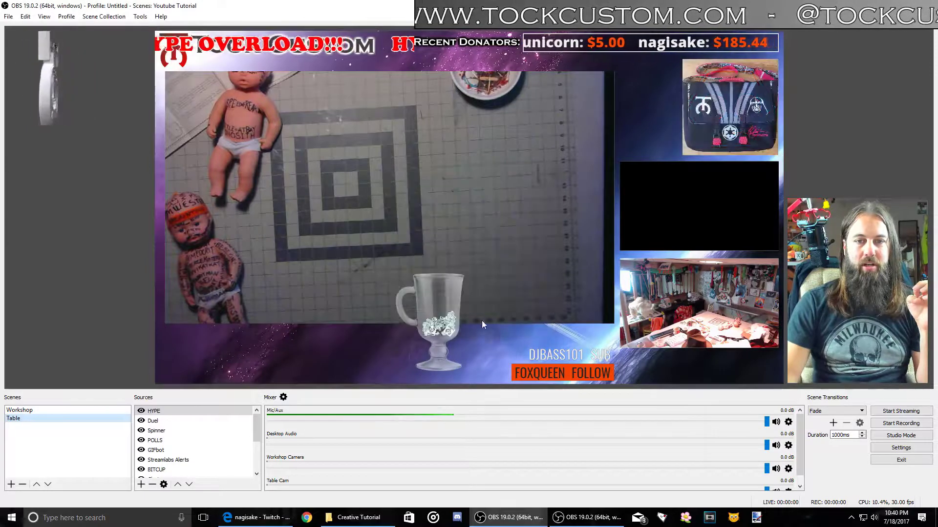
# Unlock the preview and enlarge the HYPE banner across the top of the table camera
pyautogui.rightClick(136, 289)
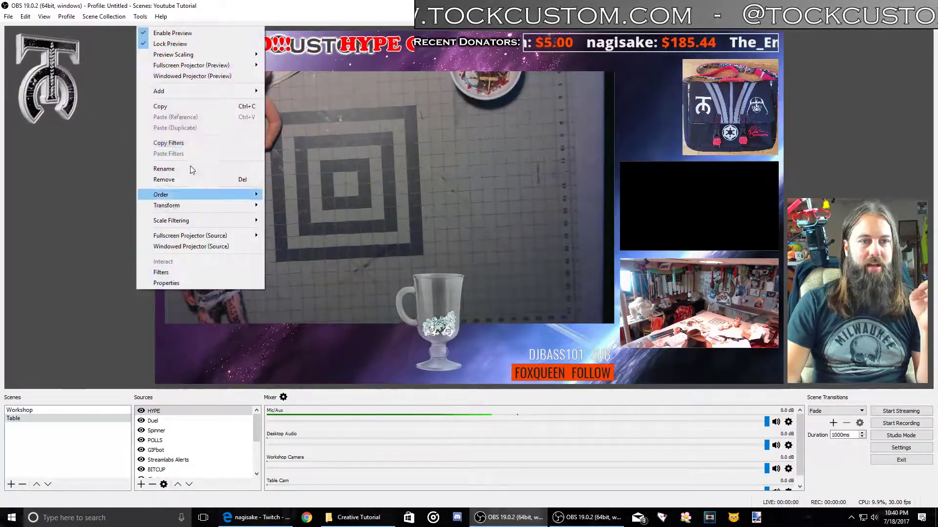
pyautogui.click(170, 43)
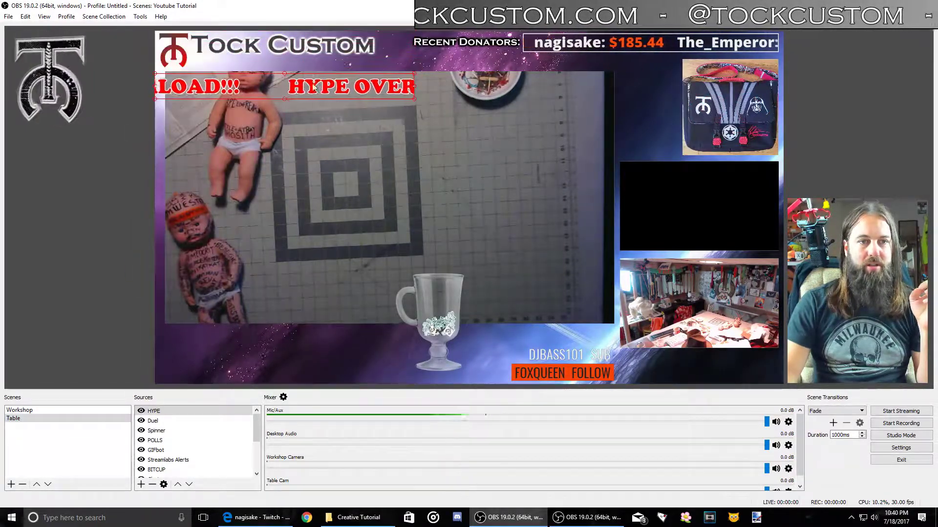
pyautogui.moveTo(414, 98); pyautogui.dragTo(782, 135)
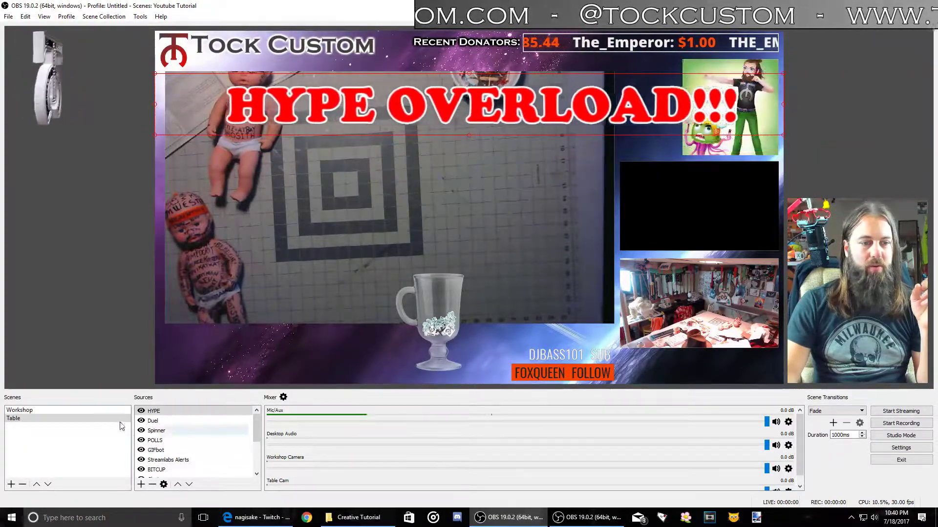
# Remove the shared HYPE source from the Table scene
pyautogui.rightClick(166, 414)
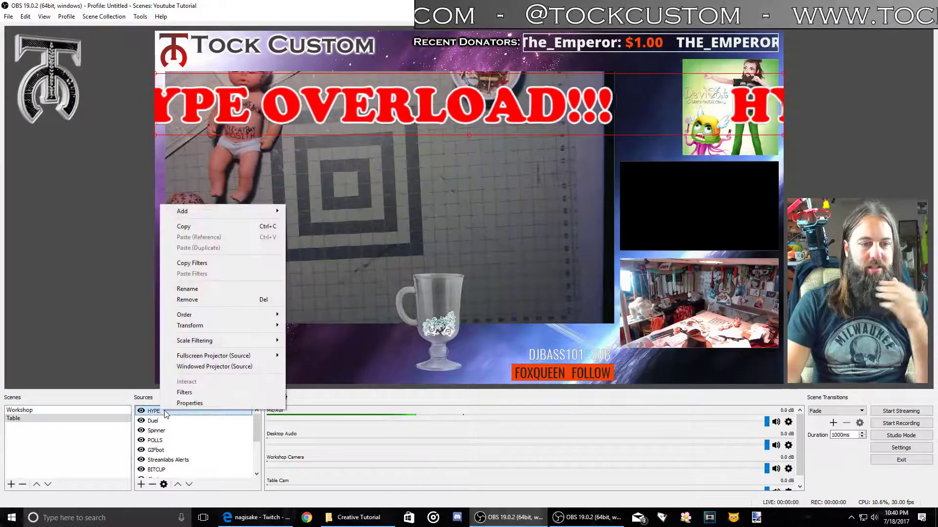
pyautogui.click(187, 299)
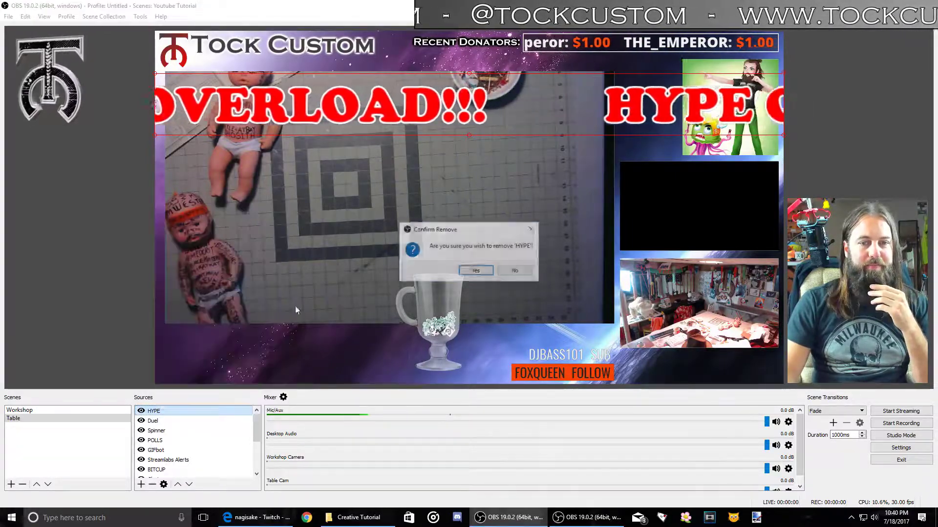
pyautogui.press('Return')
pyautogui.click(20, 410)
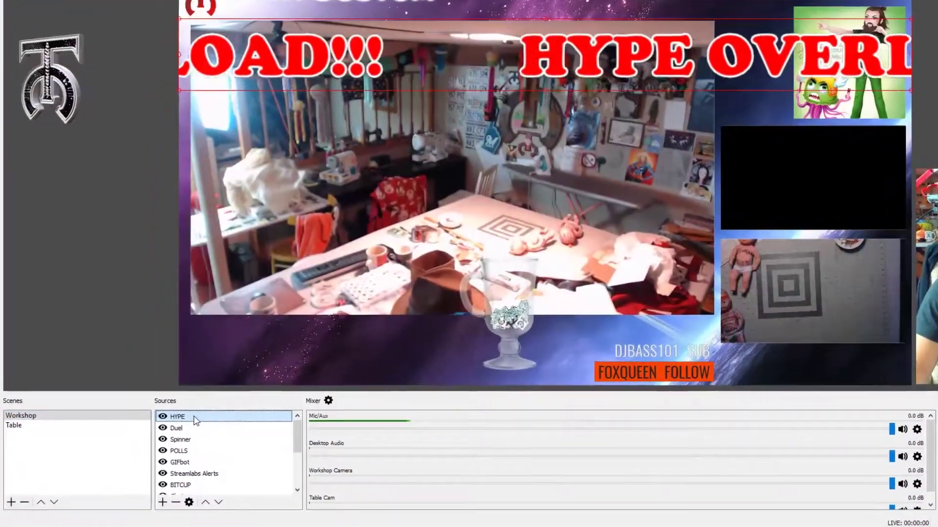
# Copy Workshop's HYPE source and paste it into Table as a duplicate, HYPE 2
pyautogui.rightClick(182, 414)
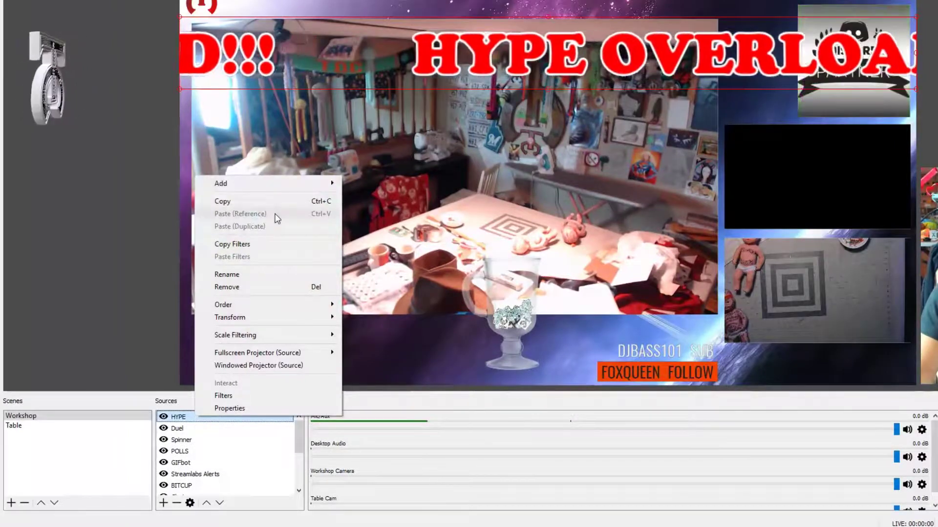
pyautogui.click(254, 201)
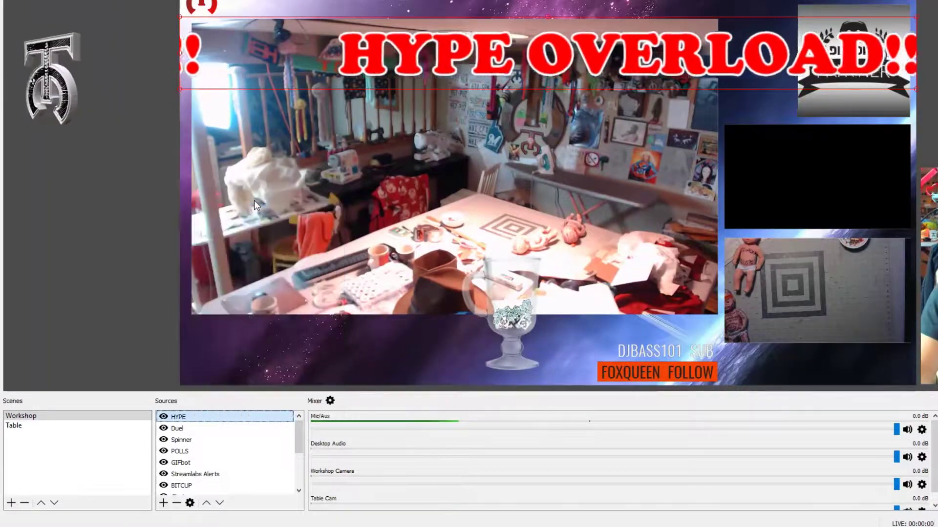
pyautogui.click(25, 428)
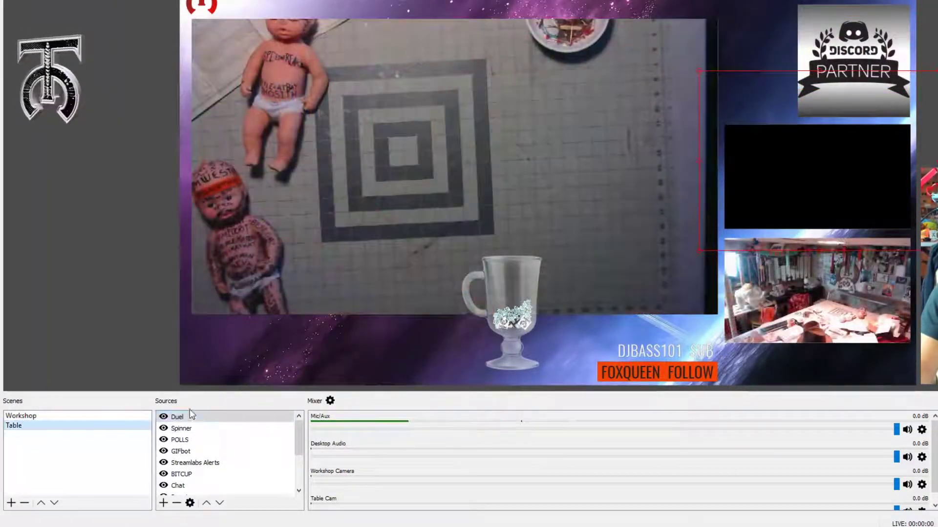
pyautogui.rightClick(190, 414)
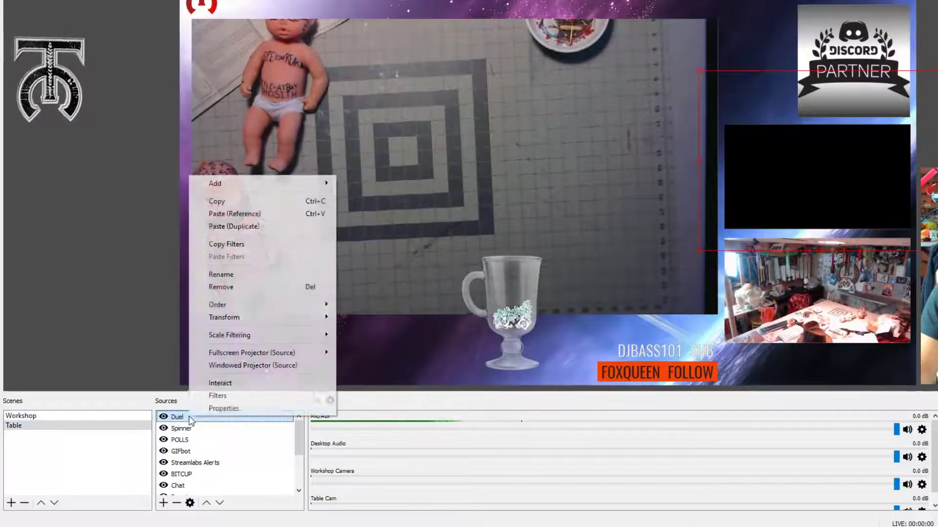
pyautogui.click(263, 226)
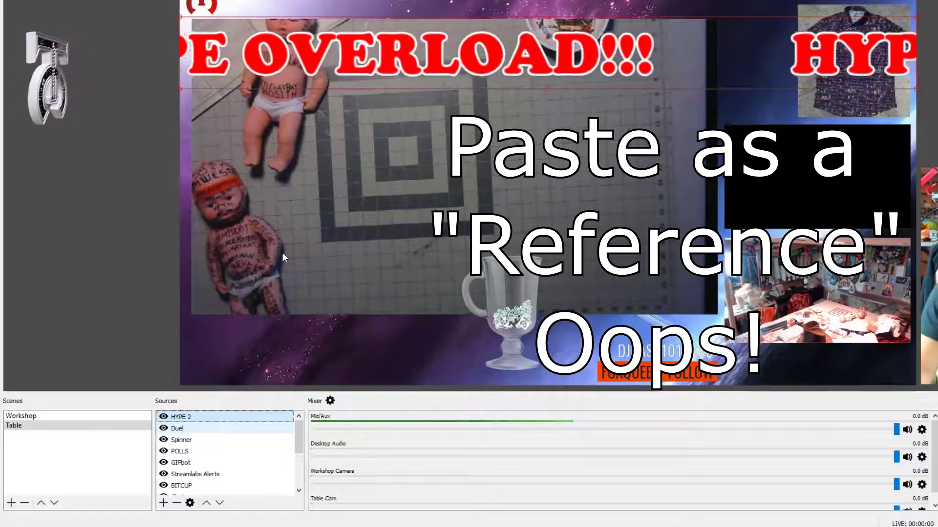
pyautogui.click(107, 338)
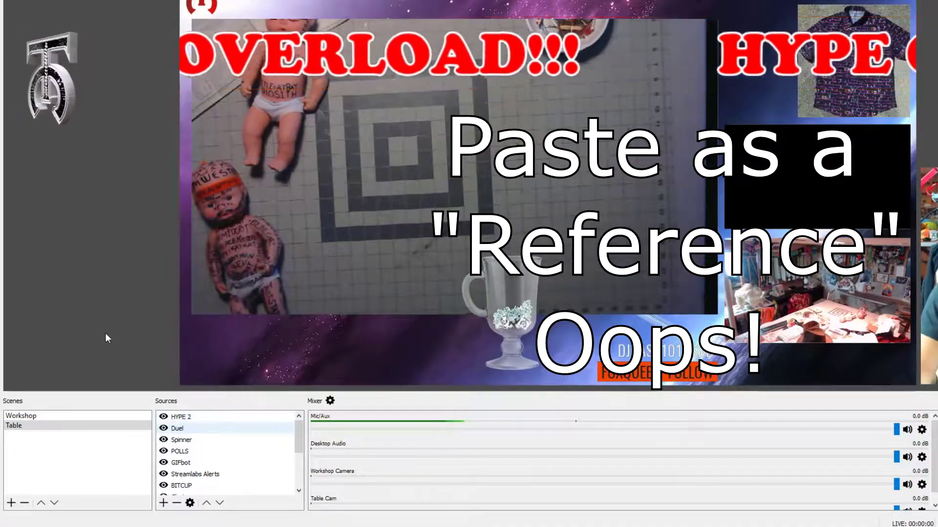
pyautogui.click(37, 417)
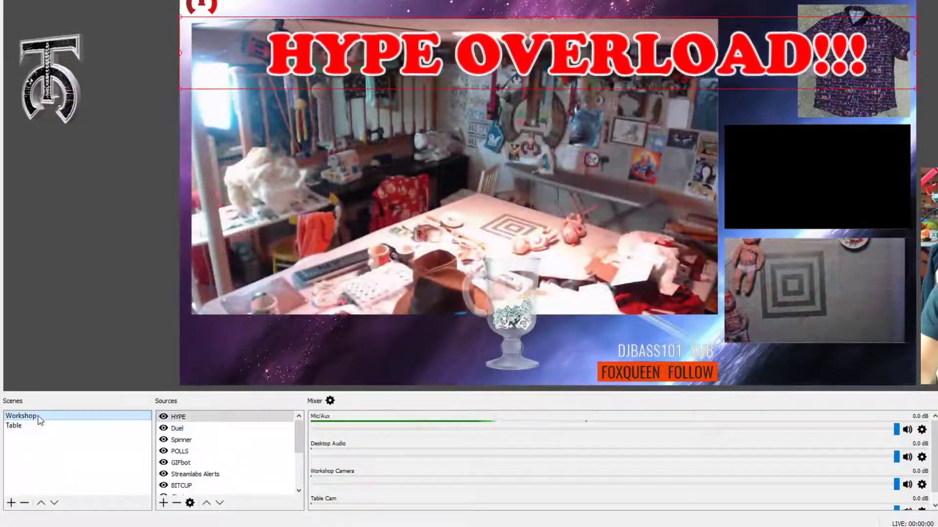
# Move Streamlabs Alerts to the top of the Table scene's sources
pyautogui.click(34, 427)
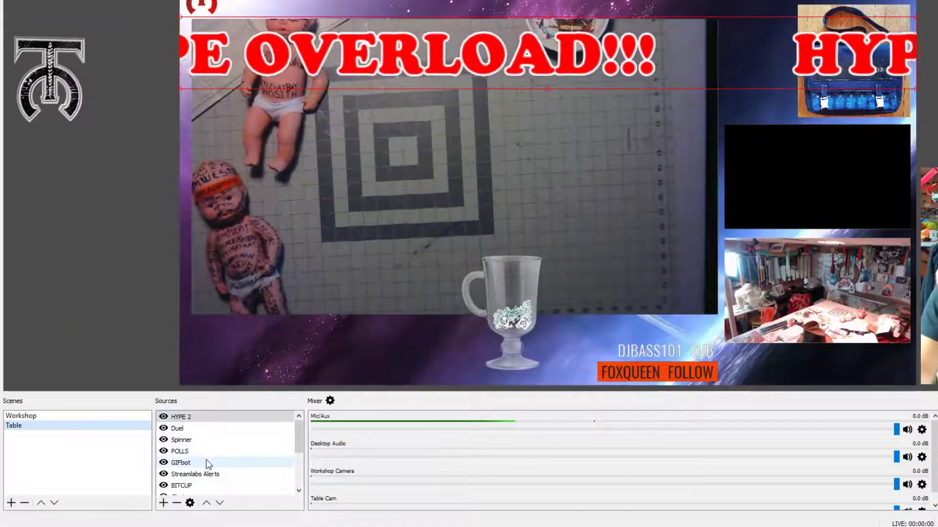
pyautogui.scroll(-1, 210, 459)
pyautogui.click(218, 442)
pyautogui.scroll(1, 217, 446)
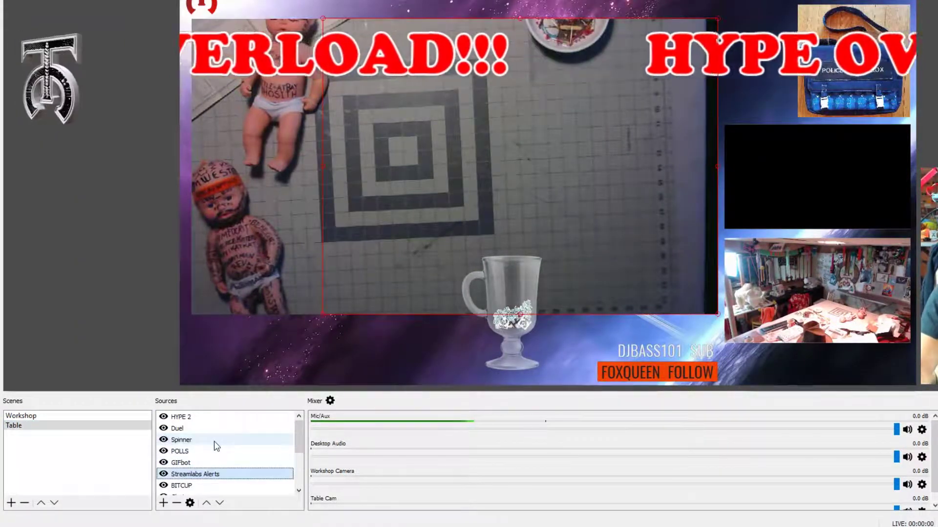
pyautogui.hotkey('ctrl', 'Up')
pyautogui.hotkey('ctrl', 'Up')
pyautogui.hotkey('ctrl', 'Up')
pyautogui.hotkey('ctrl', 'Up')
pyautogui.hotkey('ctrl', 'Up')
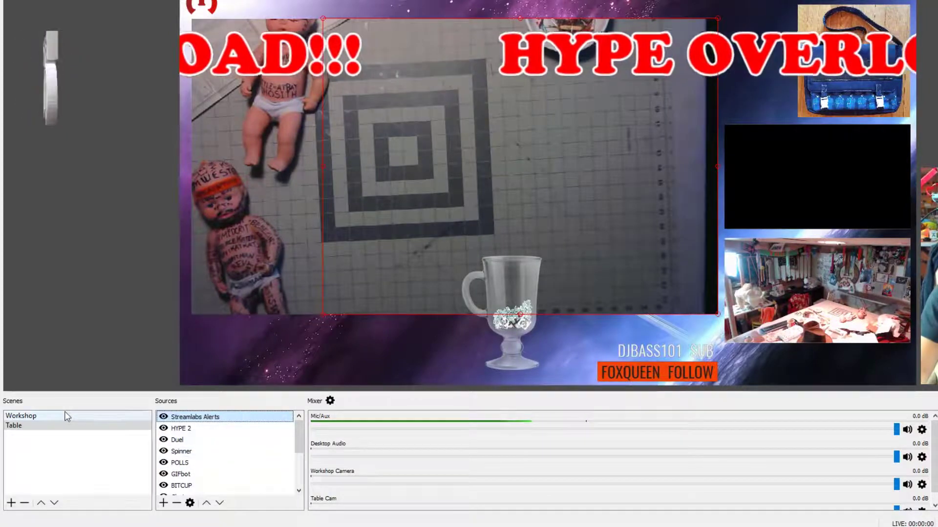
# Move Streamlabs Alerts to the top of the Workshop scene's sources
pyautogui.click(67, 416)
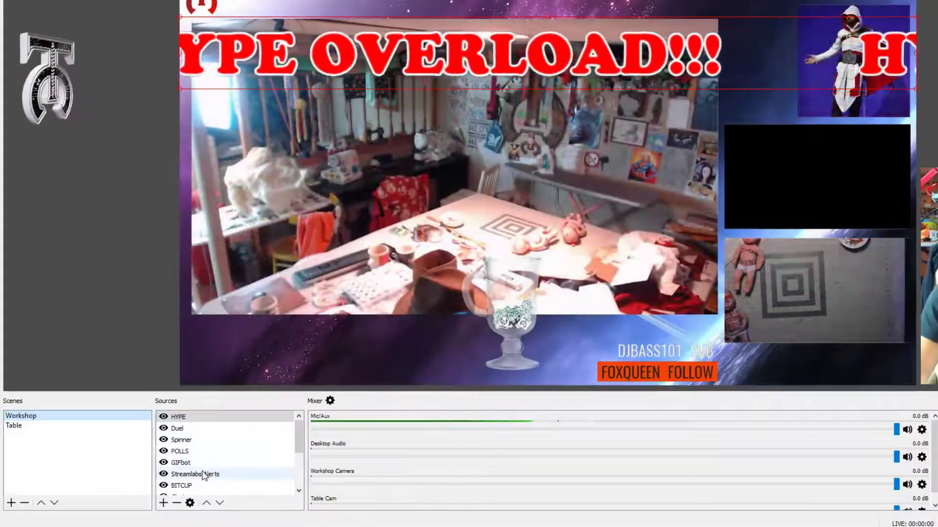
pyautogui.click(209, 475)
pyautogui.hotkey('ctrl', 'Up')
pyautogui.hotkey('ctrl', 'Up')
pyautogui.hotkey('ctrl', 'Up')
pyautogui.hotkey('ctrl', 'Up')
pyautogui.hotkey('ctrl', 'Up')
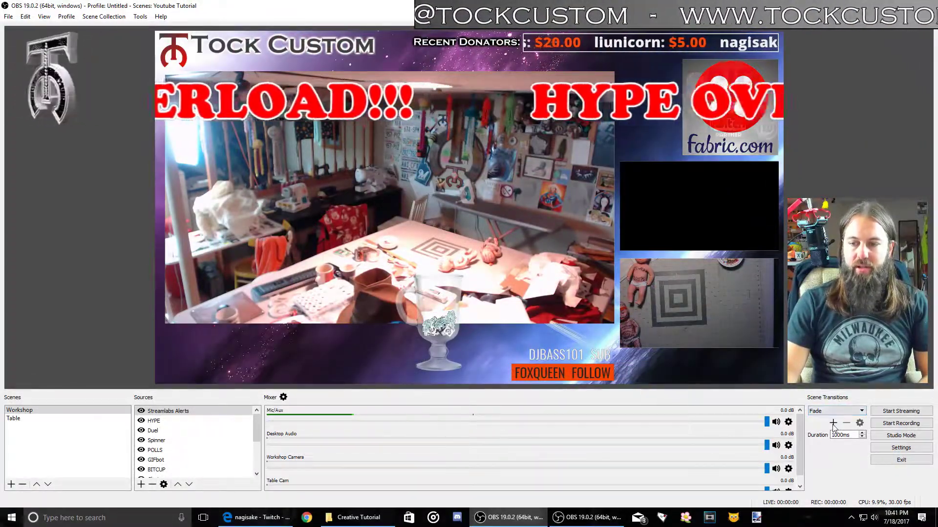
# Add a Slide transition with its default direction and test it by switching to Table
pyautogui.click(833, 424)
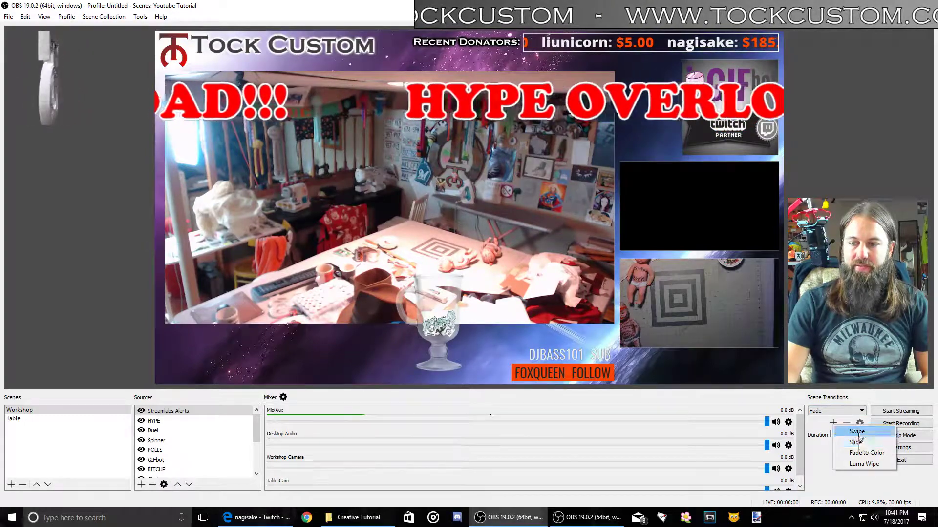
pyautogui.click(860, 444)
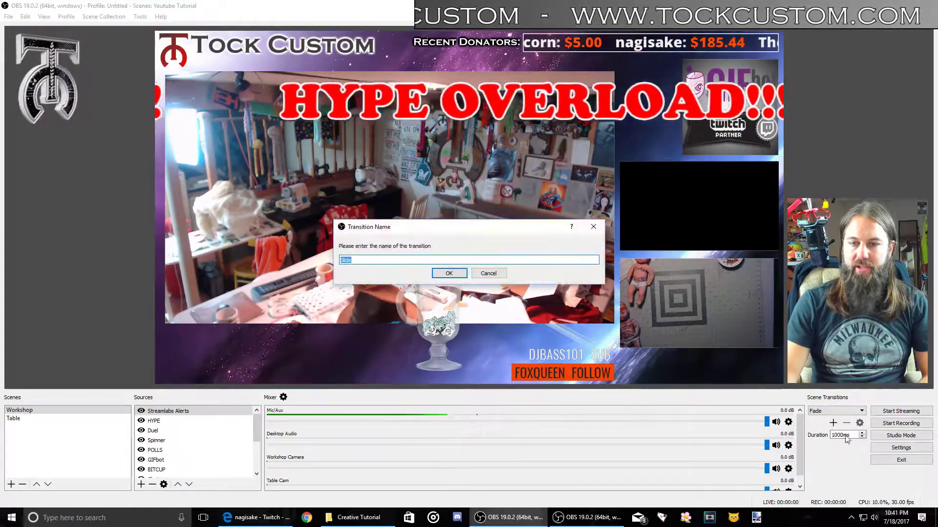
pyautogui.click(448, 273)
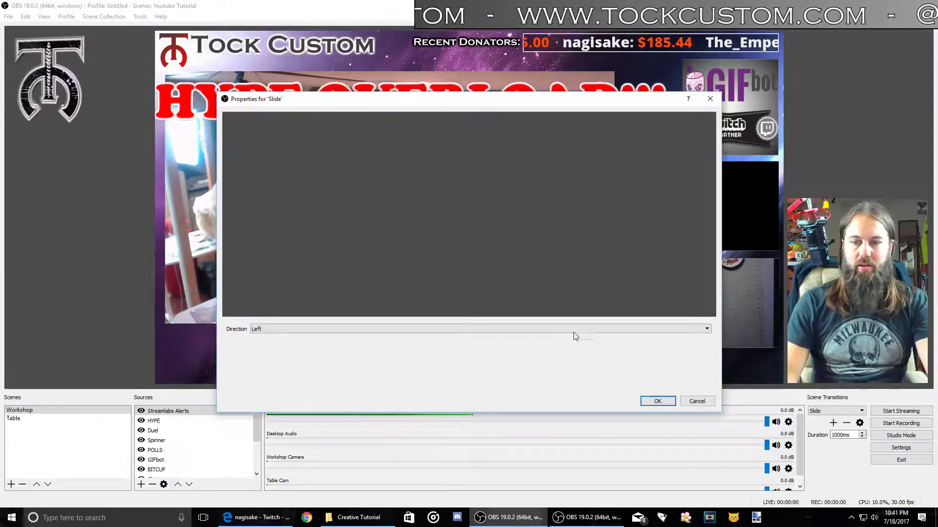
pyautogui.click(659, 403)
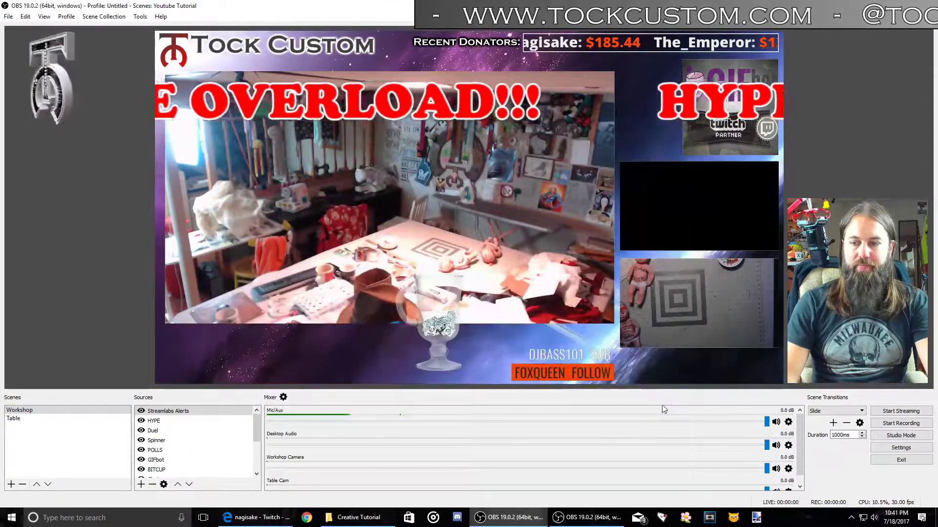
pyautogui.click(26, 420)
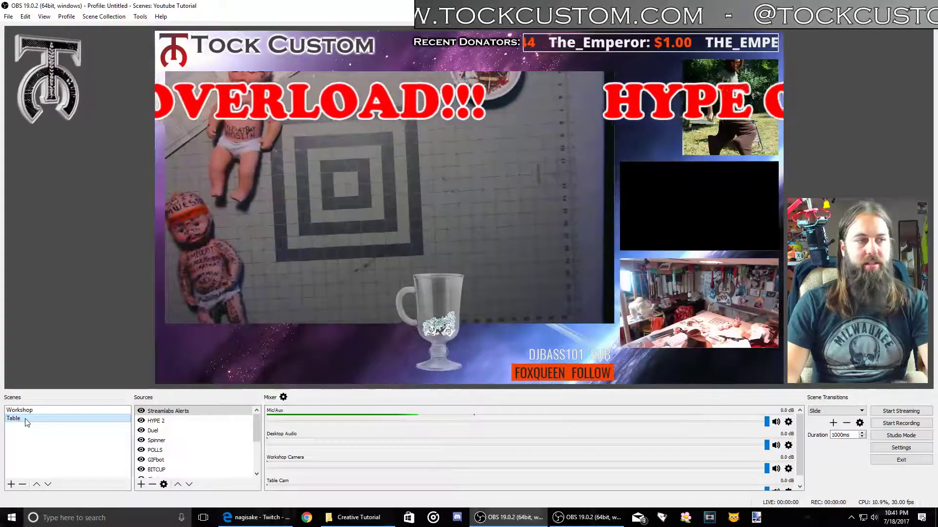
# Add a Luma Wipe transition with default settings and preview it switching to Workshop
pyautogui.click(834, 424)
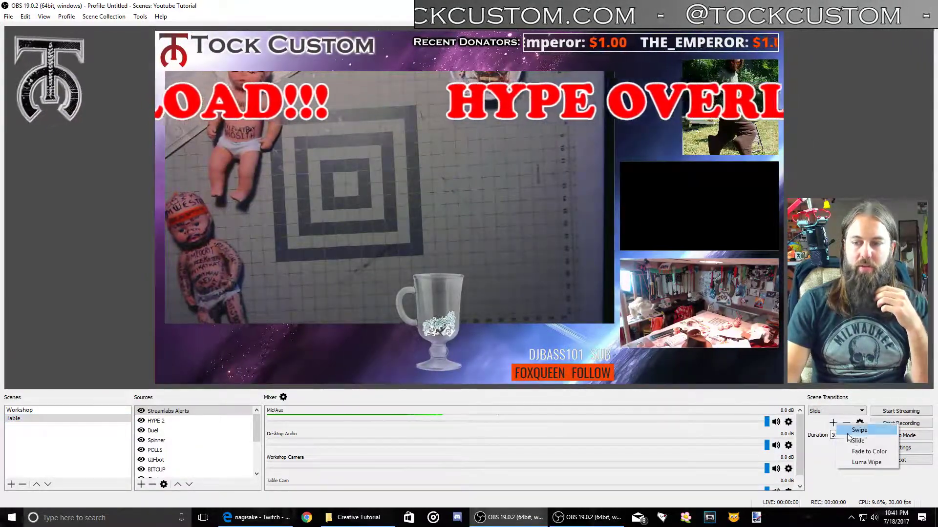
pyautogui.click(866, 462)
pyautogui.click(449, 274)
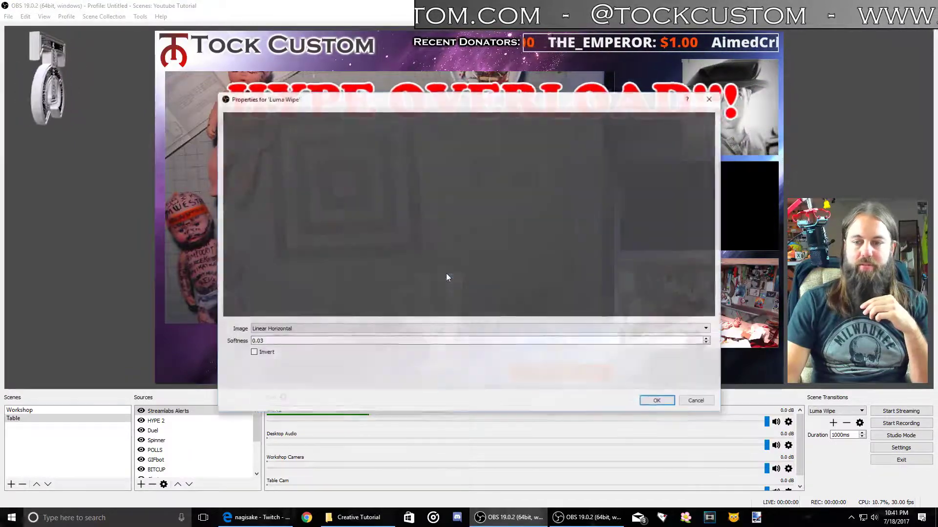
pyautogui.click(655, 399)
pyautogui.click(37, 410)
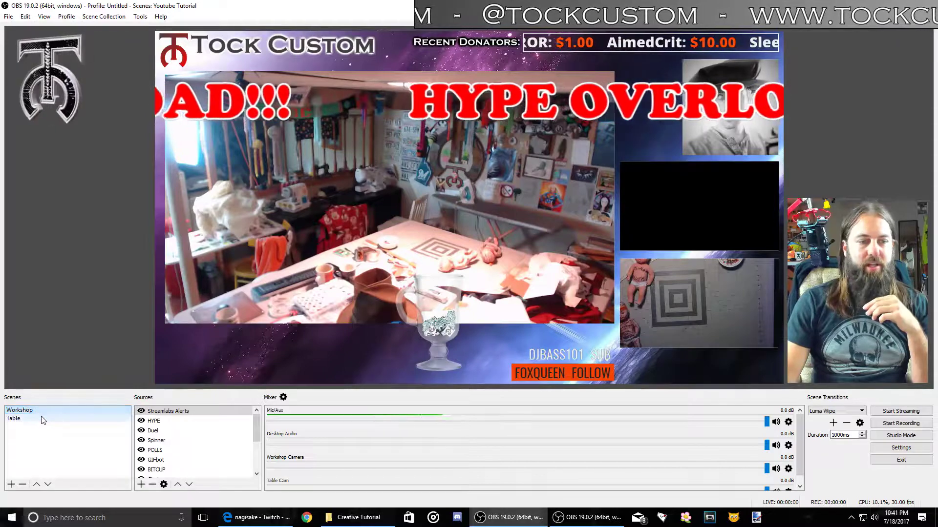
pyautogui.click(42, 420)
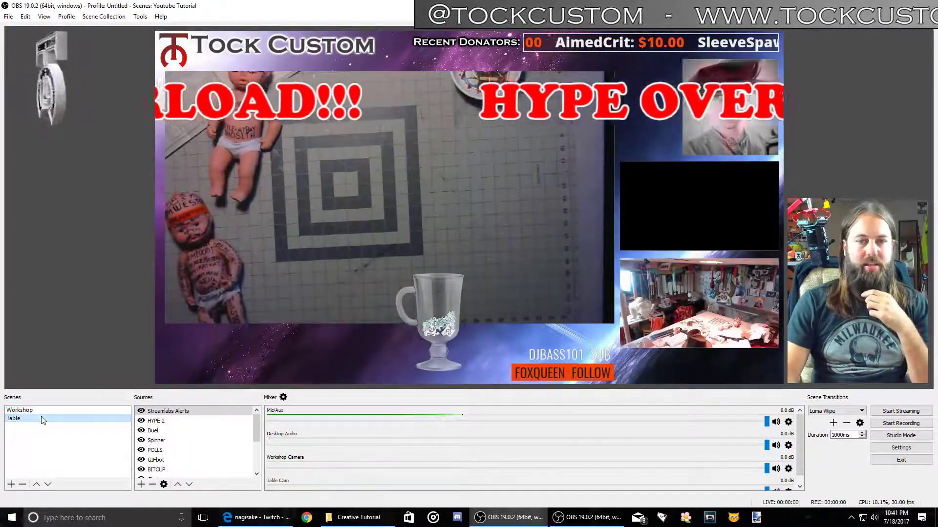
pyautogui.click(42, 410)
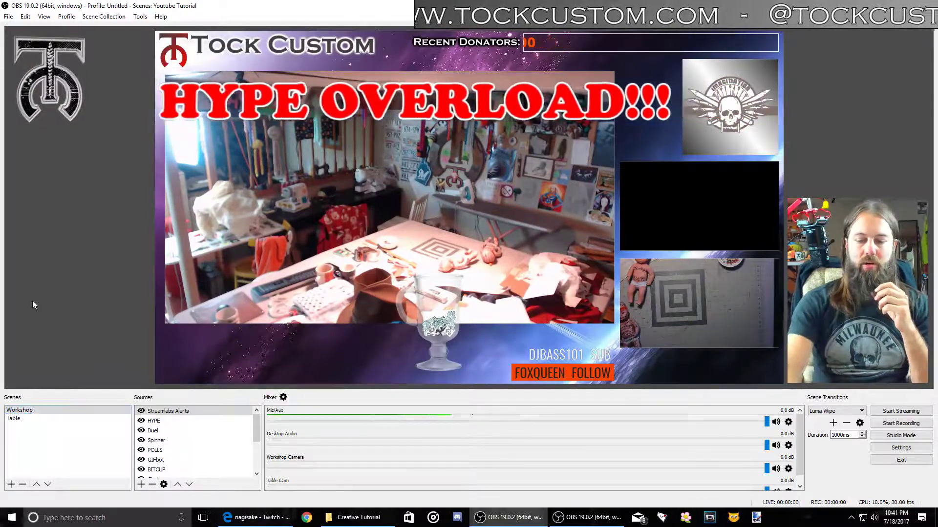
pyautogui.press('Down')
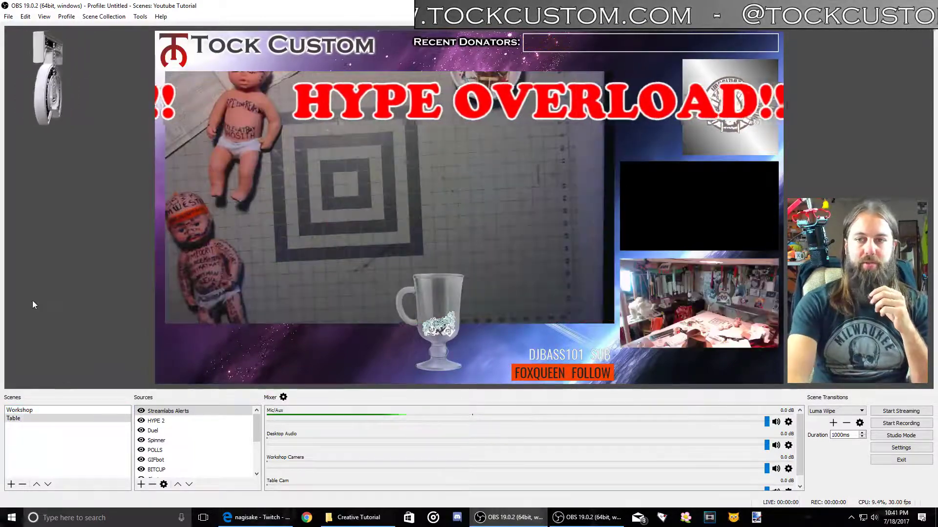
pyautogui.press('Up')
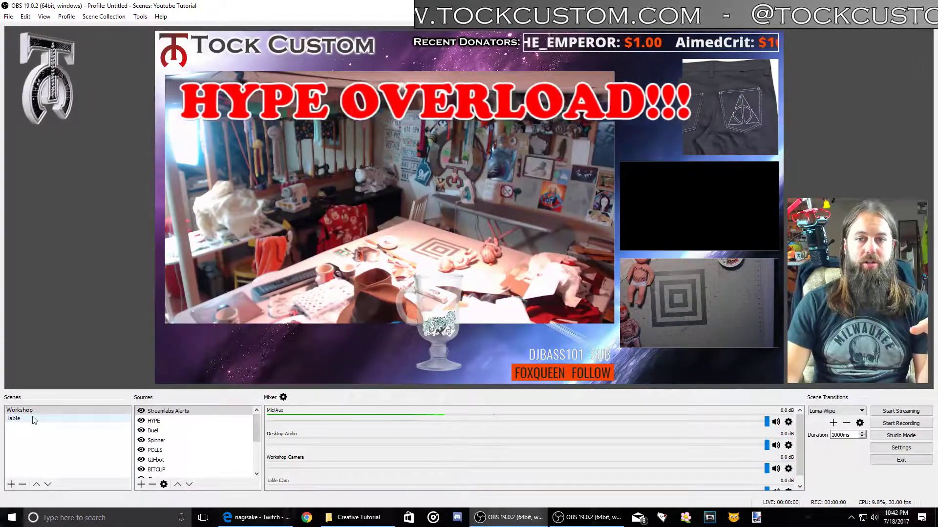
pyautogui.click(32, 419)
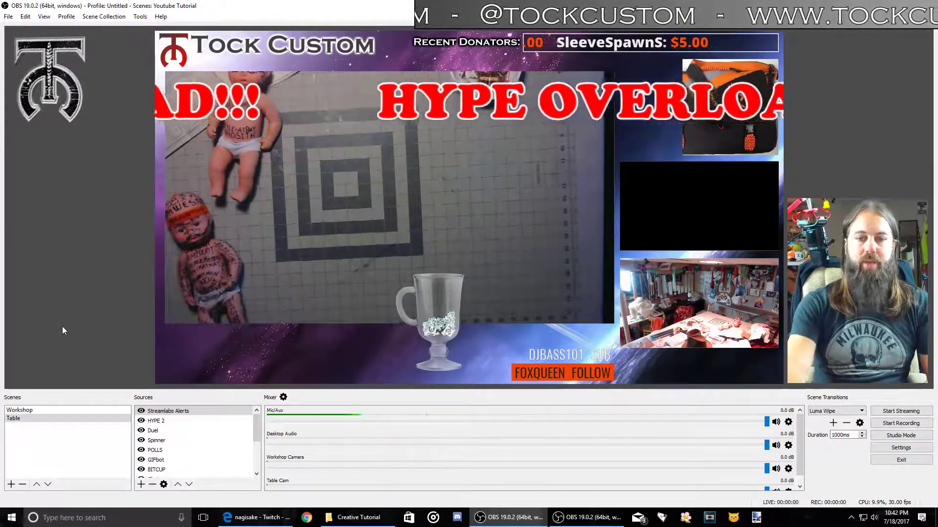
pyautogui.press('F1')
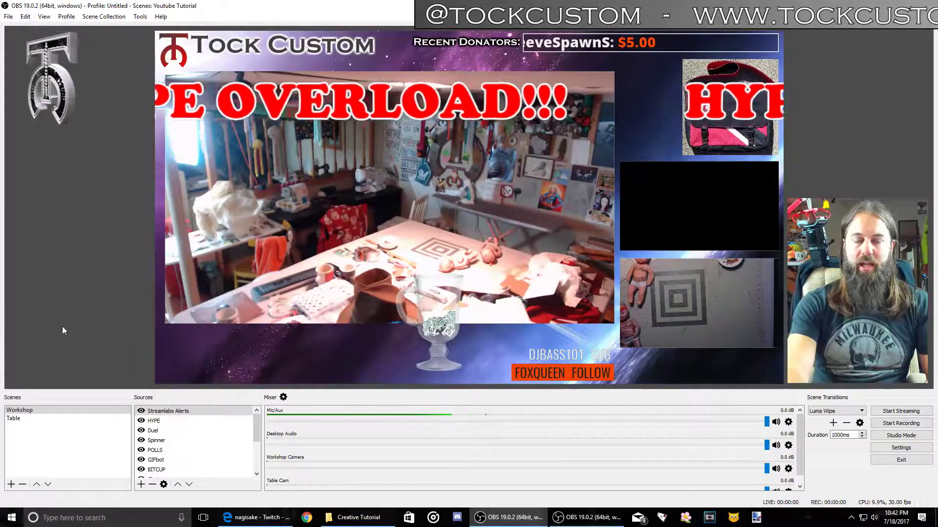